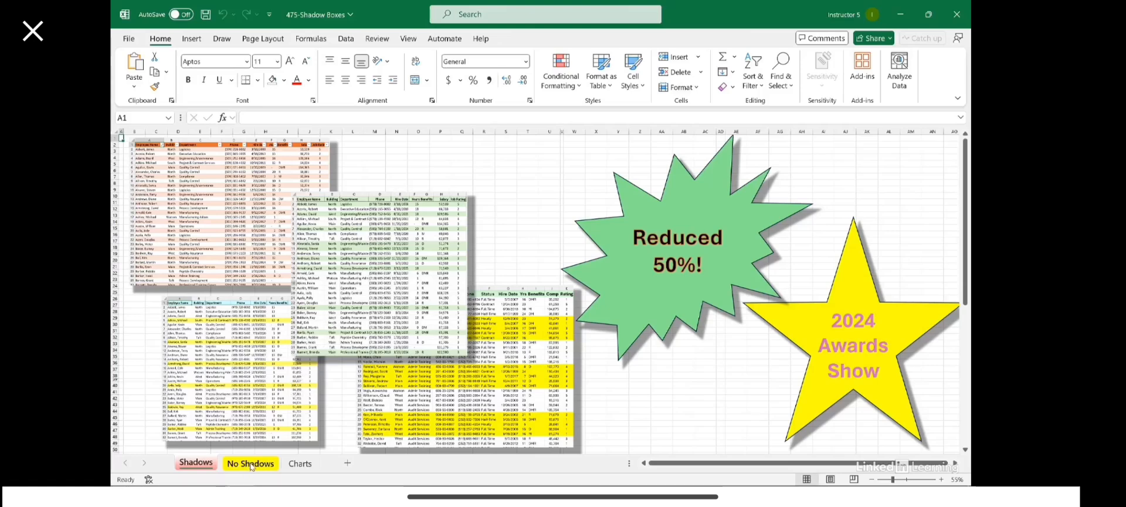
# Step: Compare the No Shadows and Shadows sheets, ending back on the Shadows sheet
pyautogui.click(251, 465)
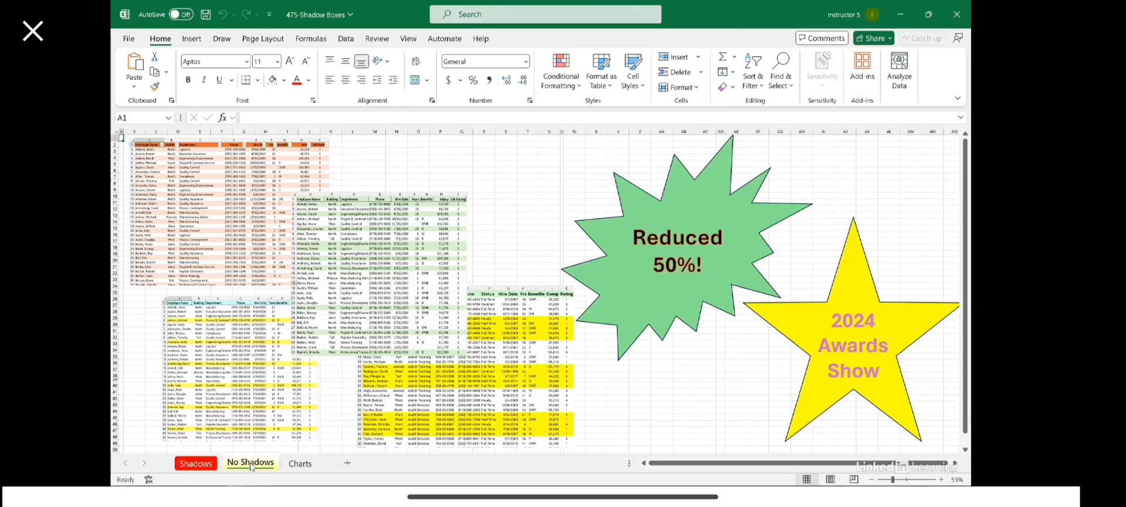
pyautogui.click(210, 465)
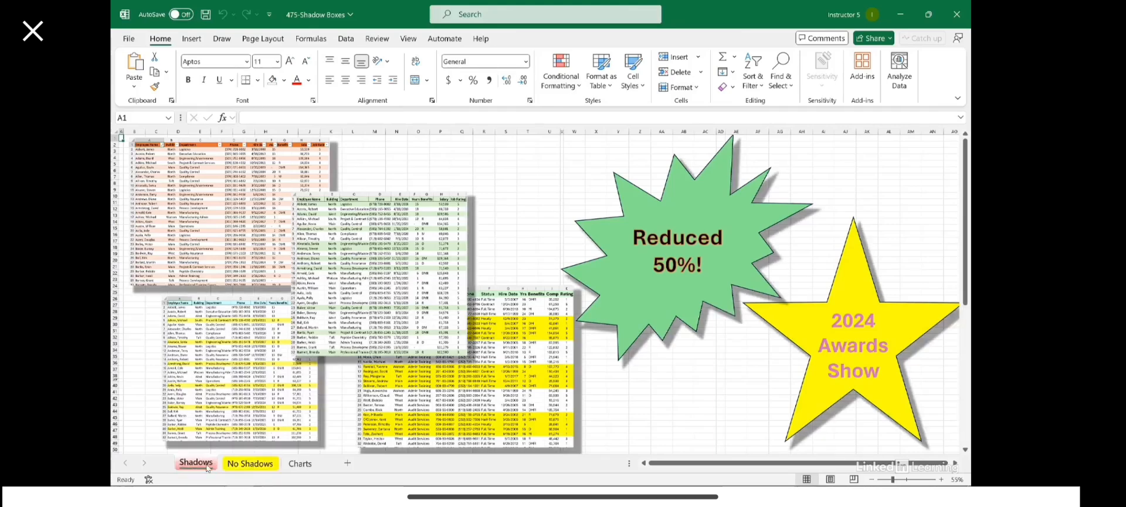
pyautogui.click(236, 464)
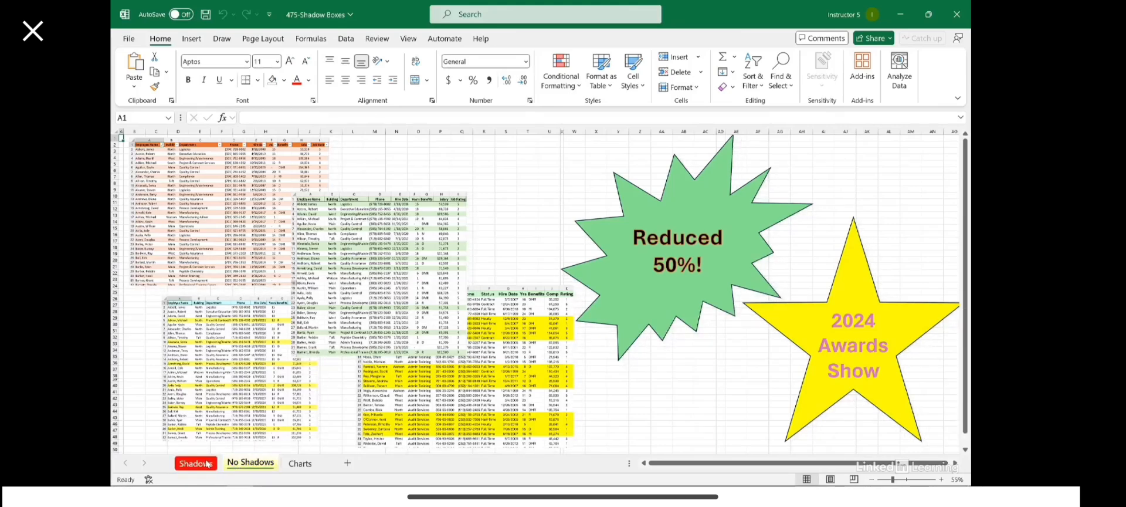
pyautogui.click(207, 463)
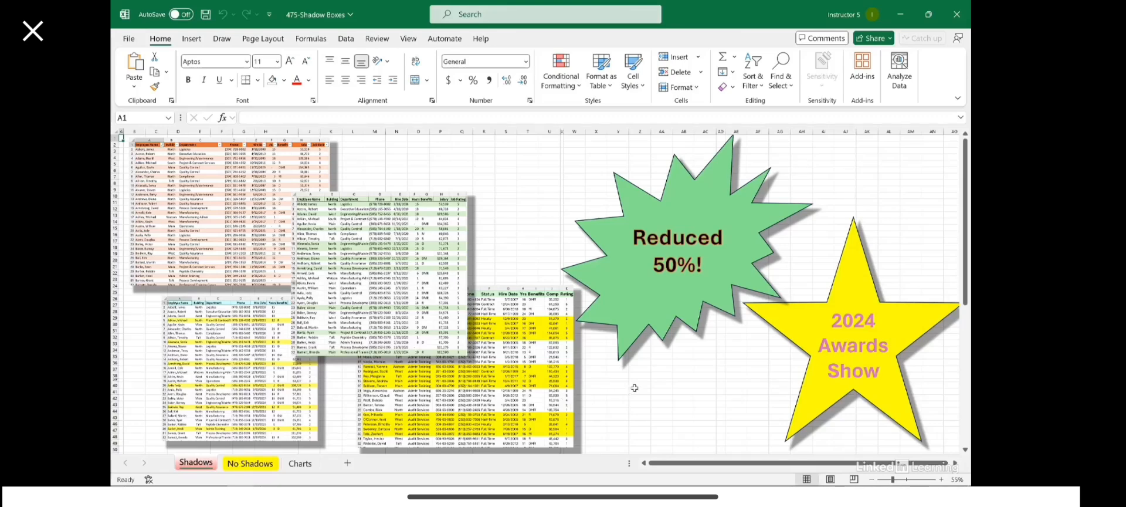
# Step: Select the beach photo below the tables and show the Picture Format options
pyautogui.scroll(-15, 635, 387)
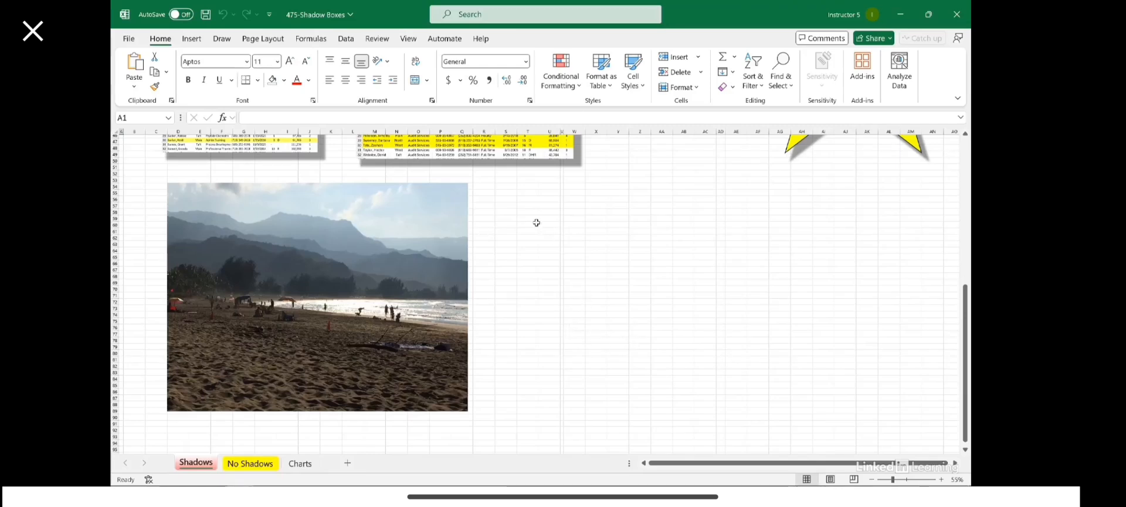
pyautogui.click(441, 204)
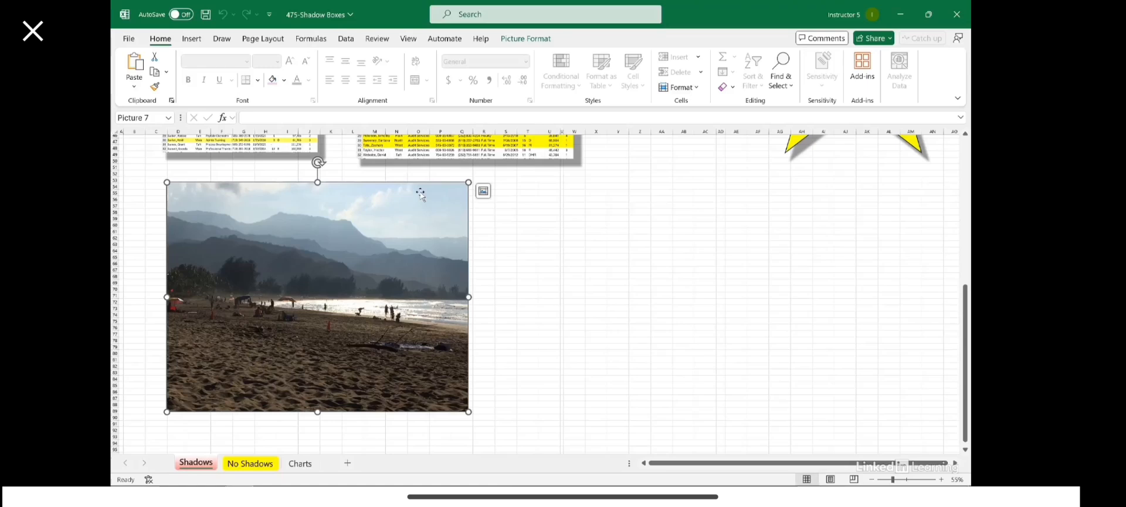
pyautogui.click(525, 39)
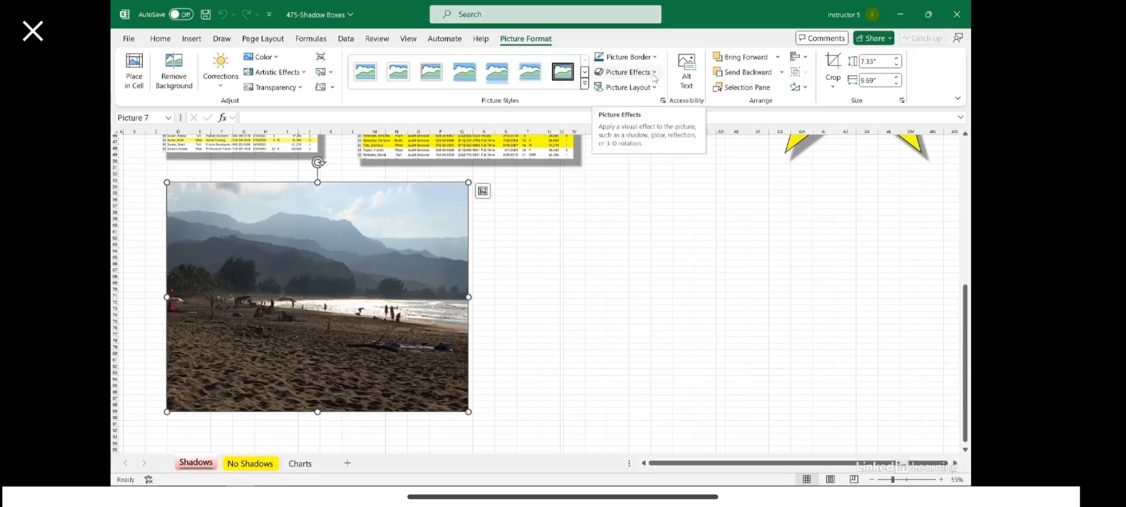
# Step: Apply an Outer Offset: Center shadow to the beach photo and deselect it to check
pyautogui.click(620, 73)
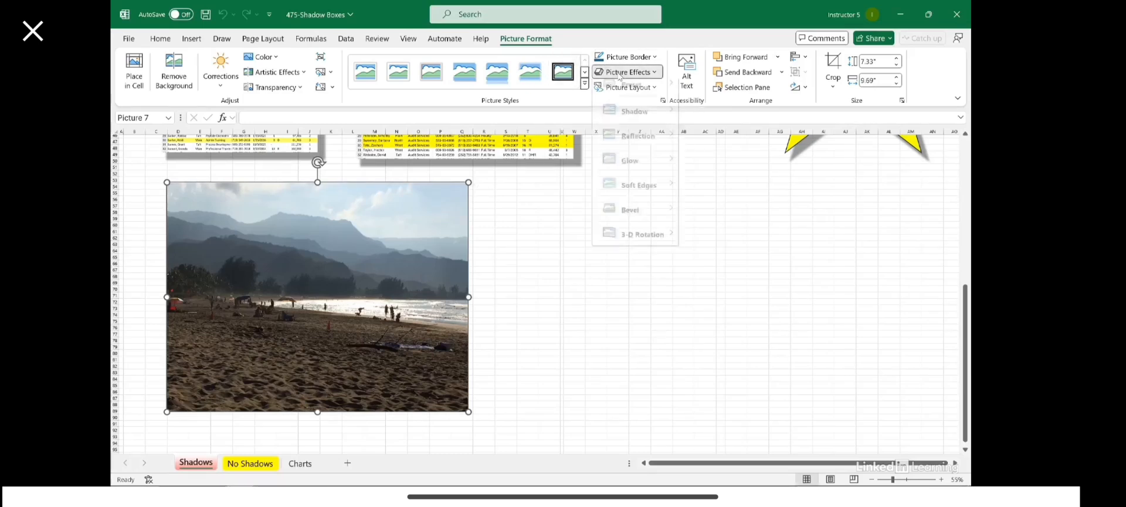
pyautogui.moveTo(620, 121)
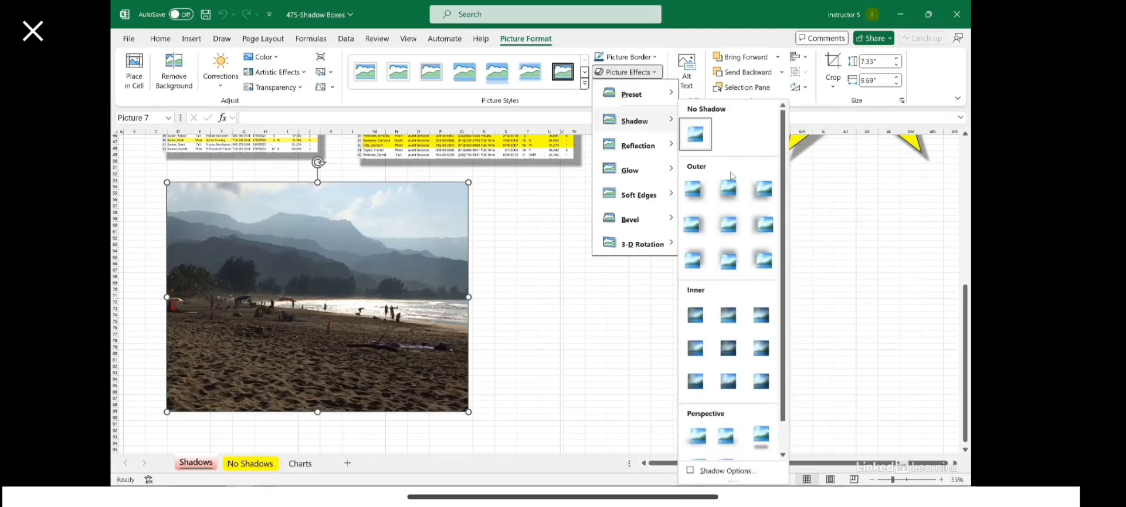
pyautogui.click(729, 226)
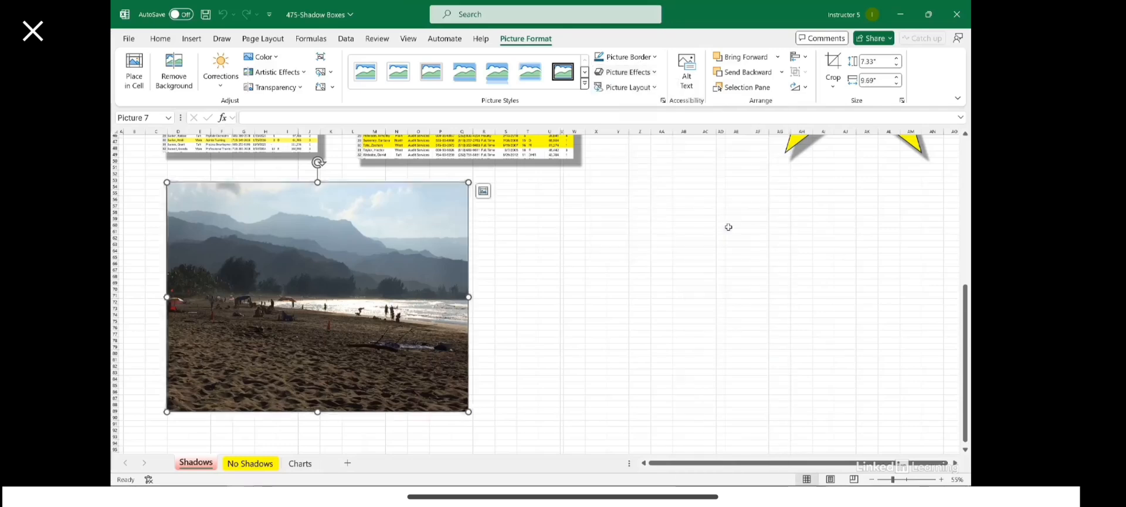
pyautogui.click(638, 263)
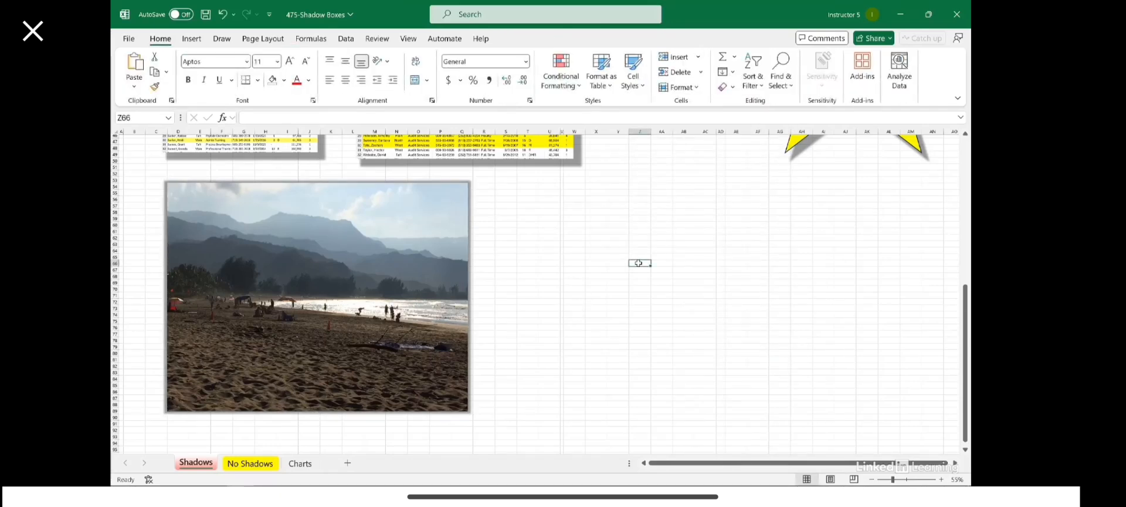
# Step: Reselect the beach photo and open its Picture Effects list again
pyautogui.click(458, 201)
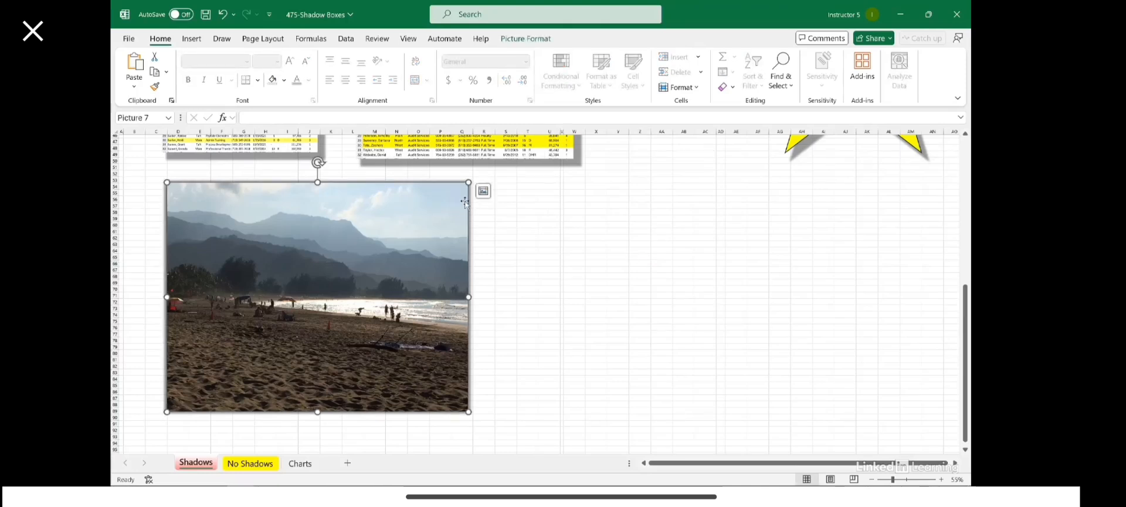
pyautogui.click(526, 38)
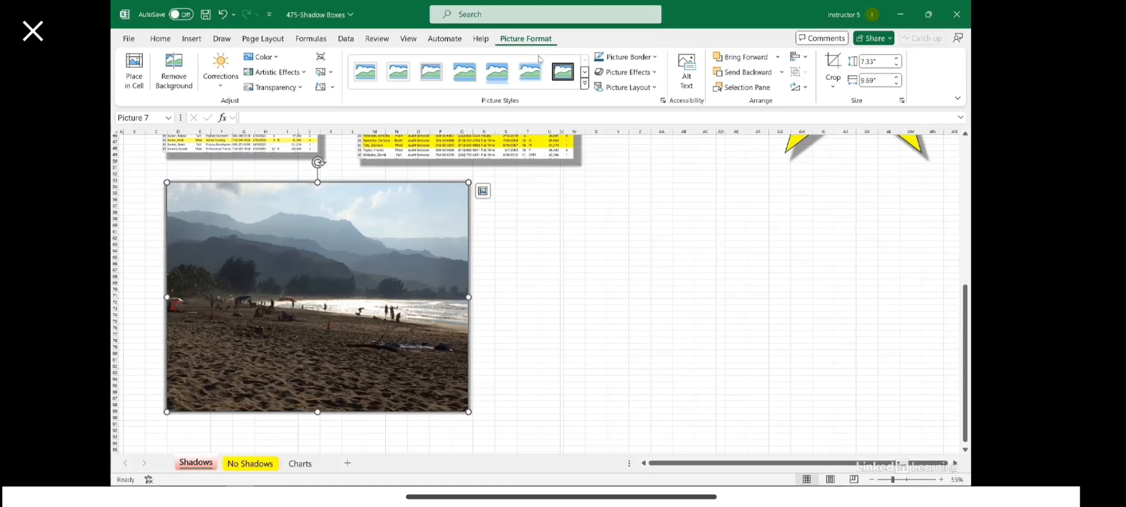
pyautogui.click(627, 72)
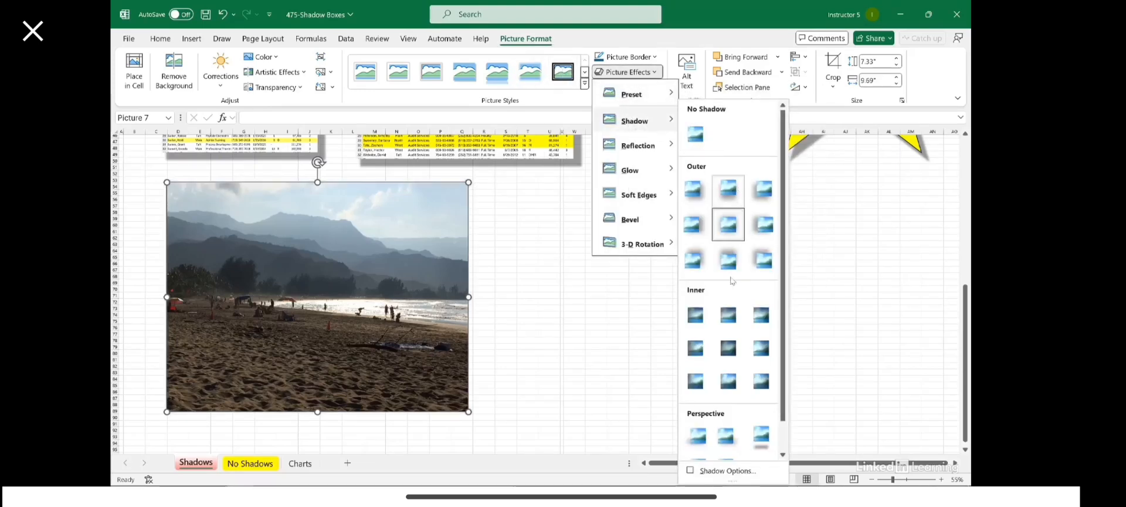
# Step: Set the photo's shadow angle to 45° and distance to 20 pt, then nudge the photo right and down
pyautogui.click(738, 472)
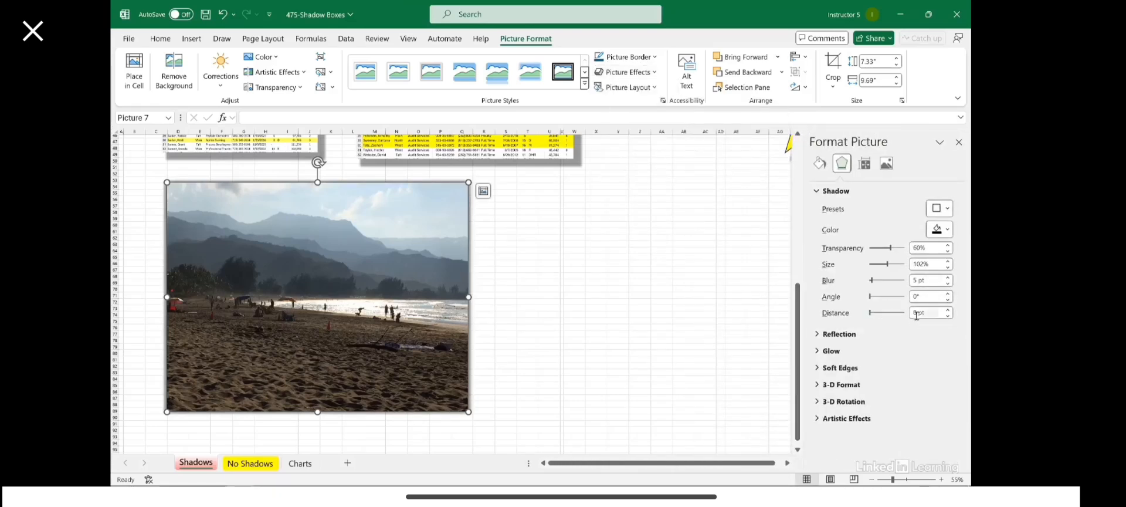
pyautogui.click(926, 298)
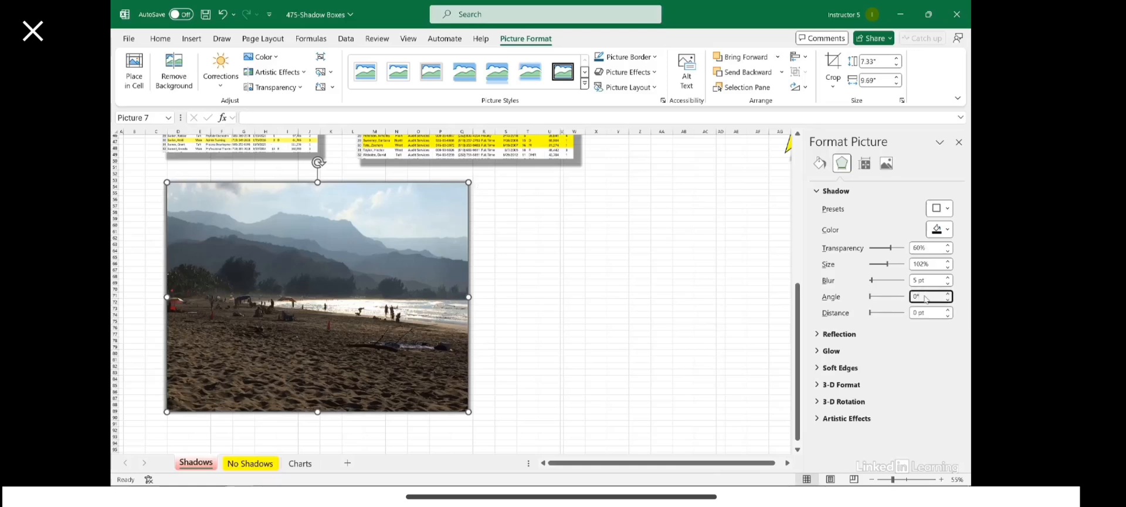
pyautogui.write('45')
pyautogui.press('Tab')
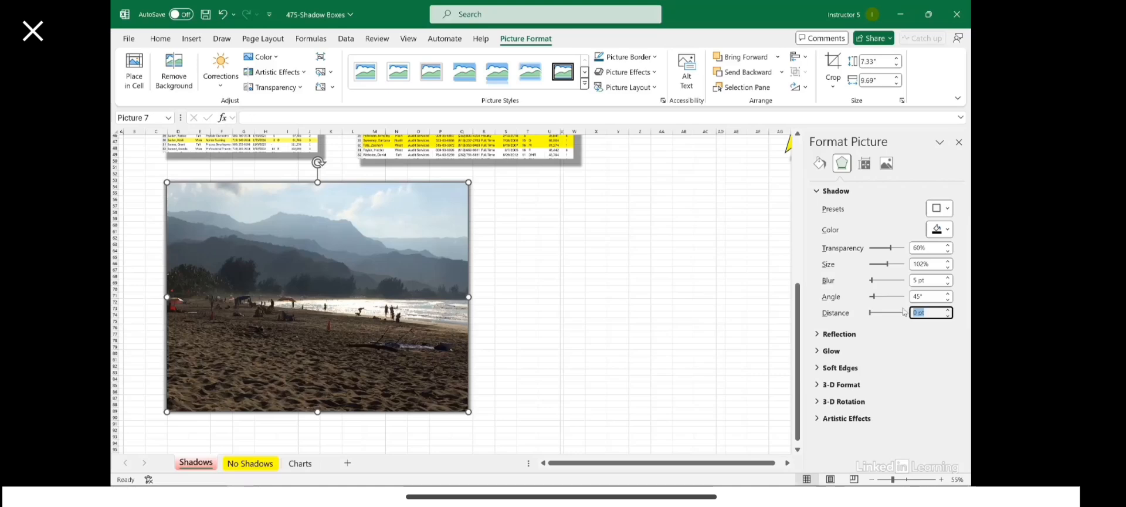
pyautogui.write('20')
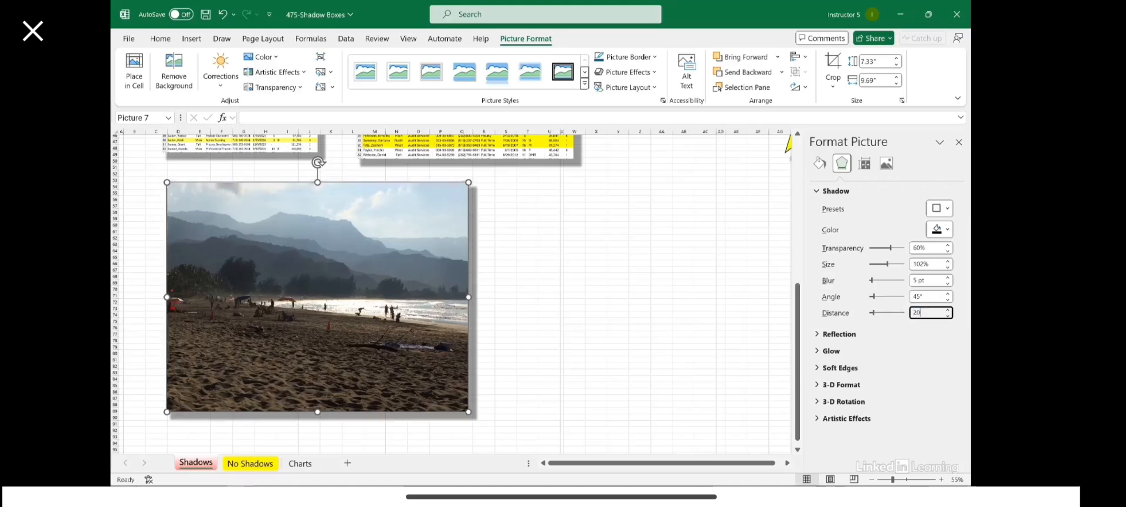
pyautogui.moveTo(422, 208); pyautogui.dragTo(484, 215)
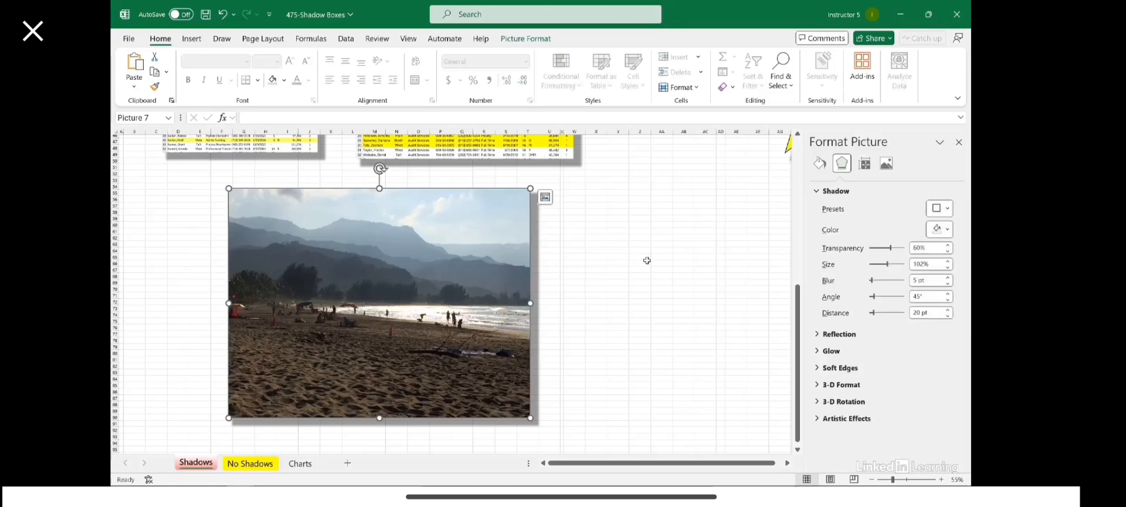
# Step: Check the beach photo's new shadow by deselecting and reselecting it, then go to the No Shadows sheet
pyautogui.click(669, 255)
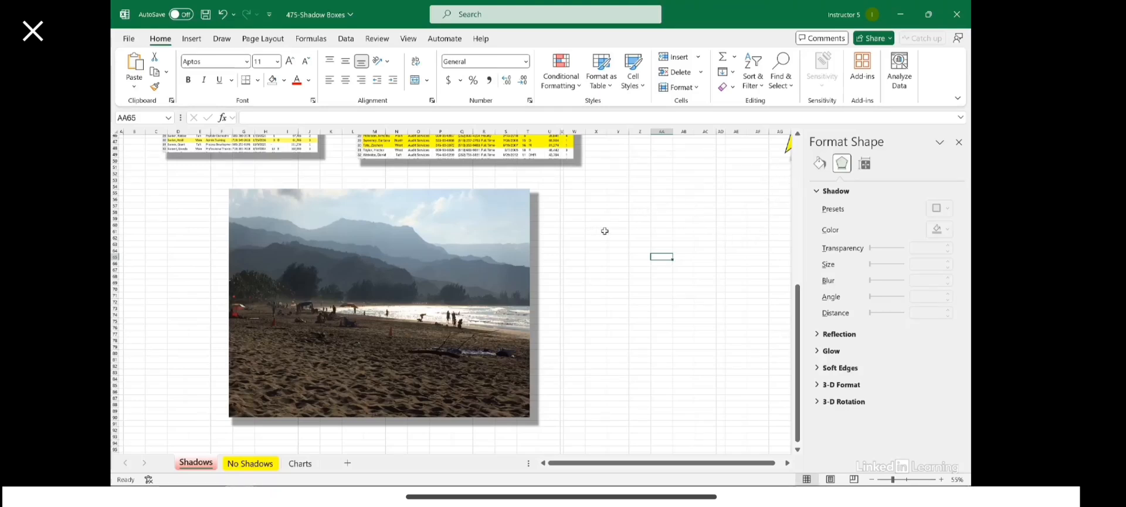
pyautogui.click(512, 222)
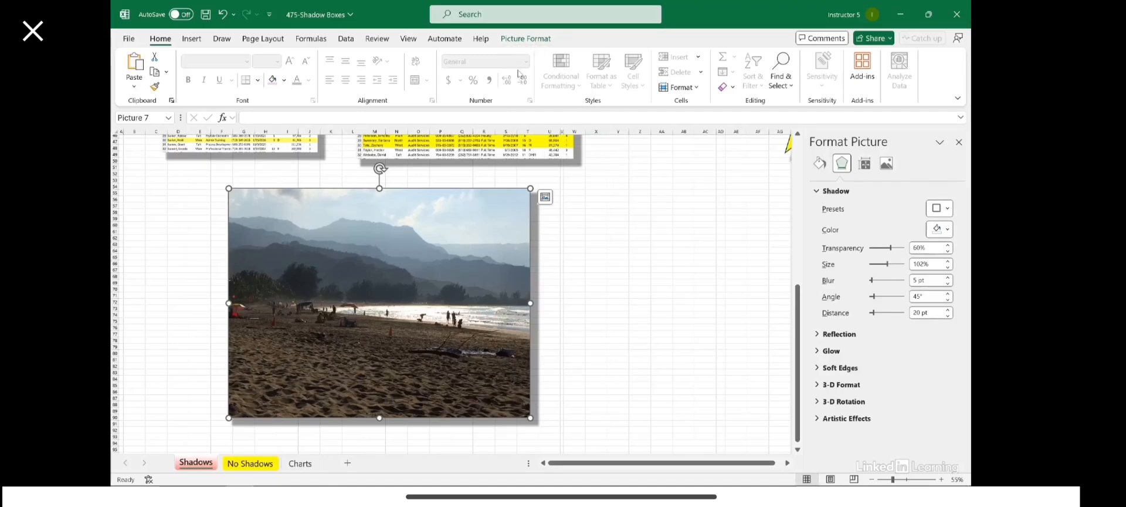
pyautogui.click(526, 39)
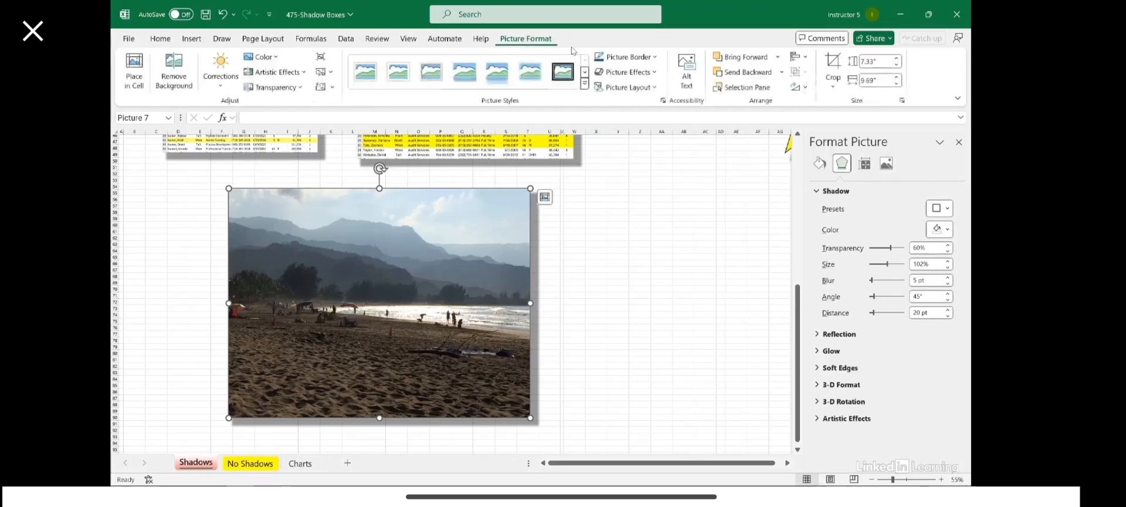
pyautogui.click(705, 243)
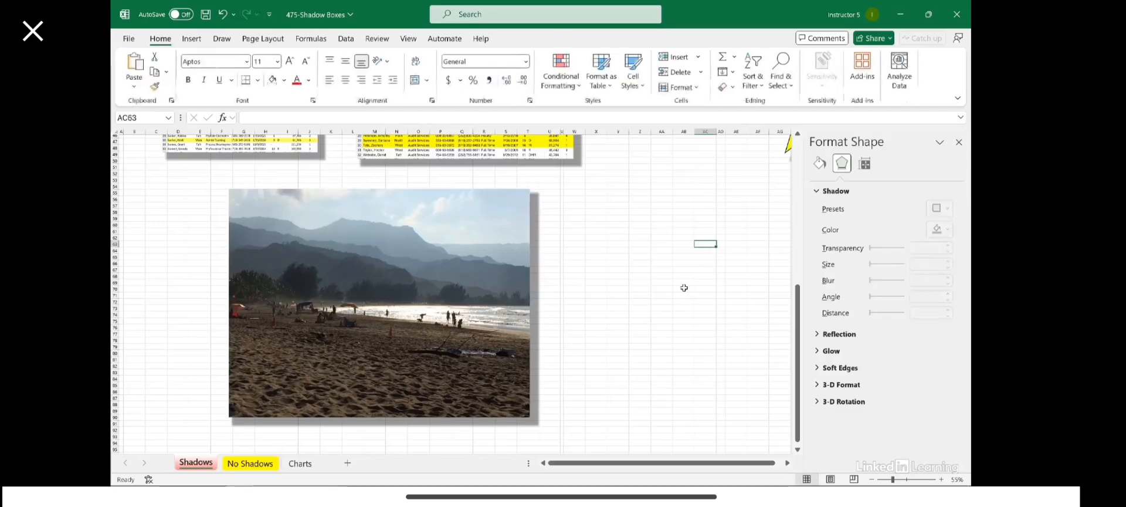
pyautogui.click(245, 464)
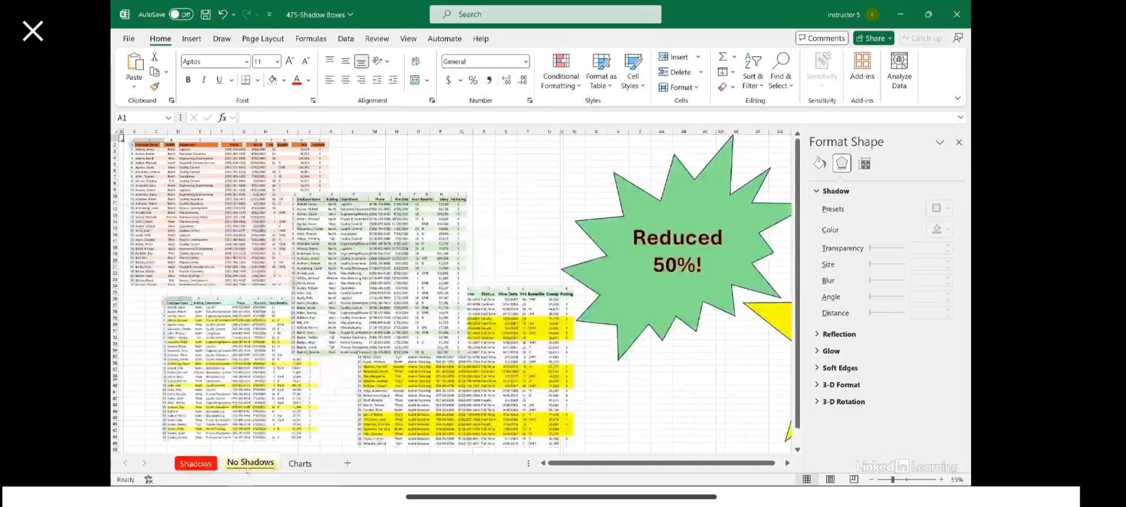
# Step: Apply an Outer Offset: Center shadow to the green table picture and deselect it
pyautogui.click(406, 224)
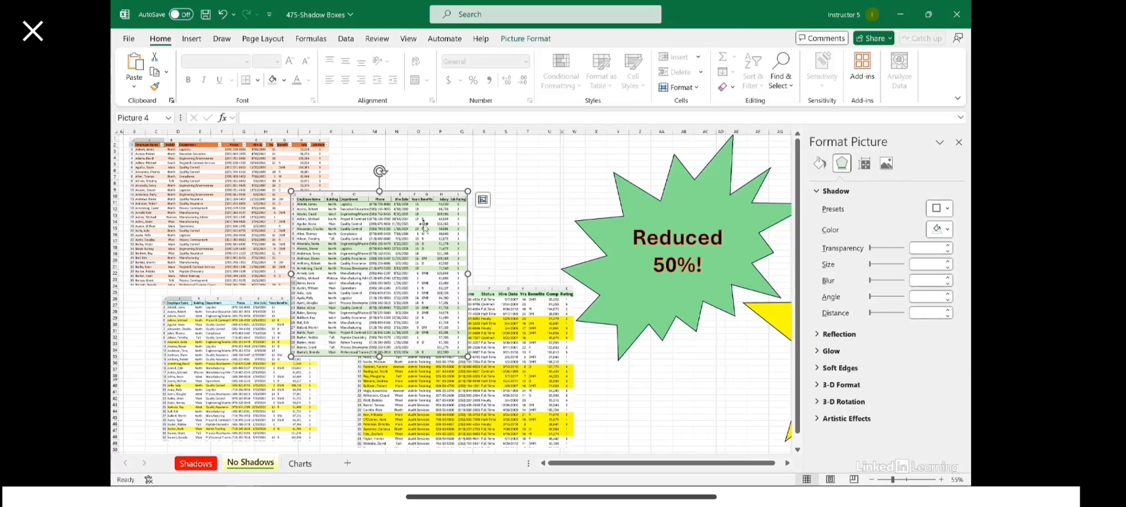
pyautogui.click(525, 39)
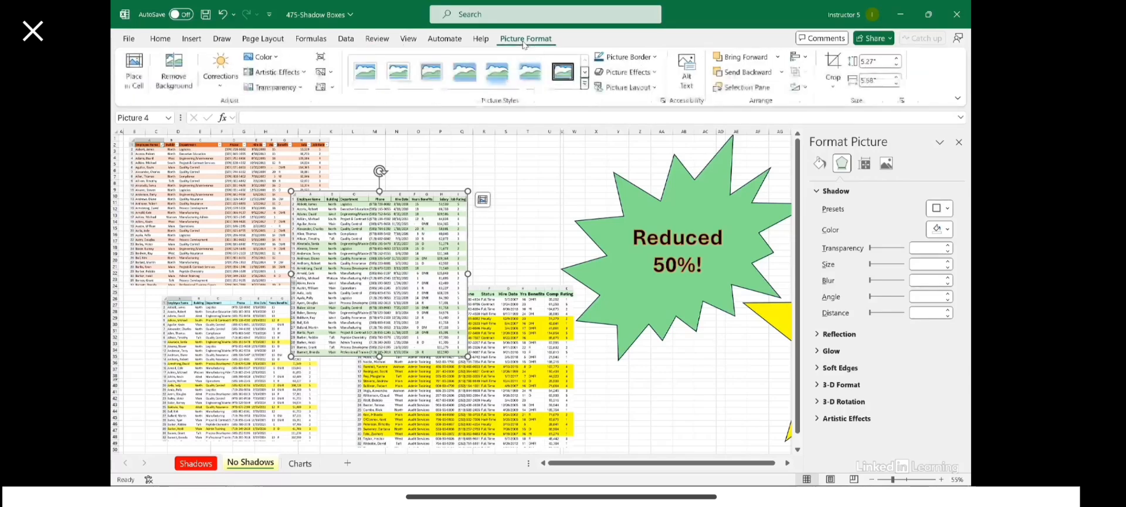
pyautogui.click(633, 73)
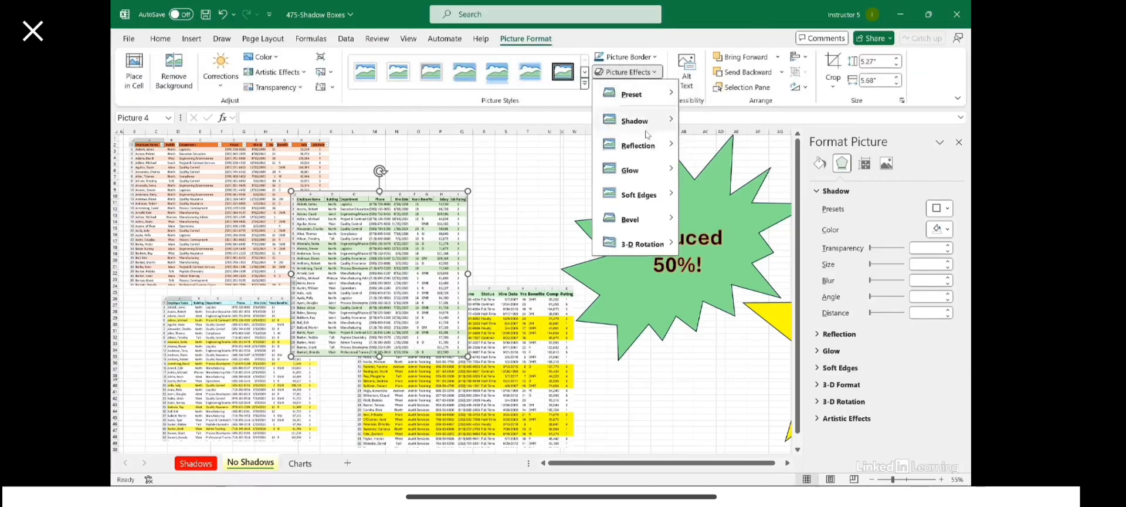
pyautogui.moveTo(650, 129)
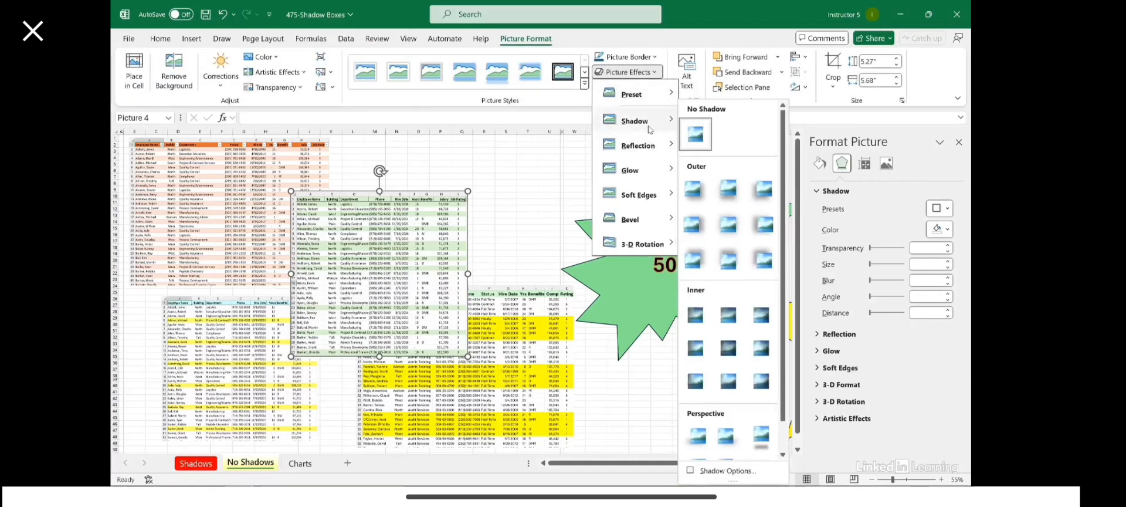
pyautogui.click(730, 229)
pyautogui.click(552, 164)
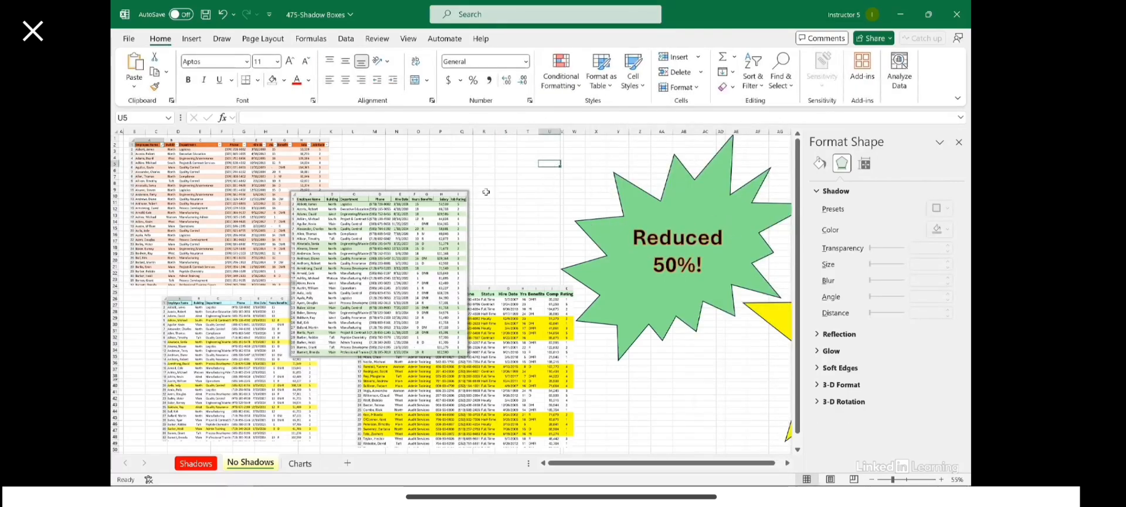
pyautogui.click(397, 151)
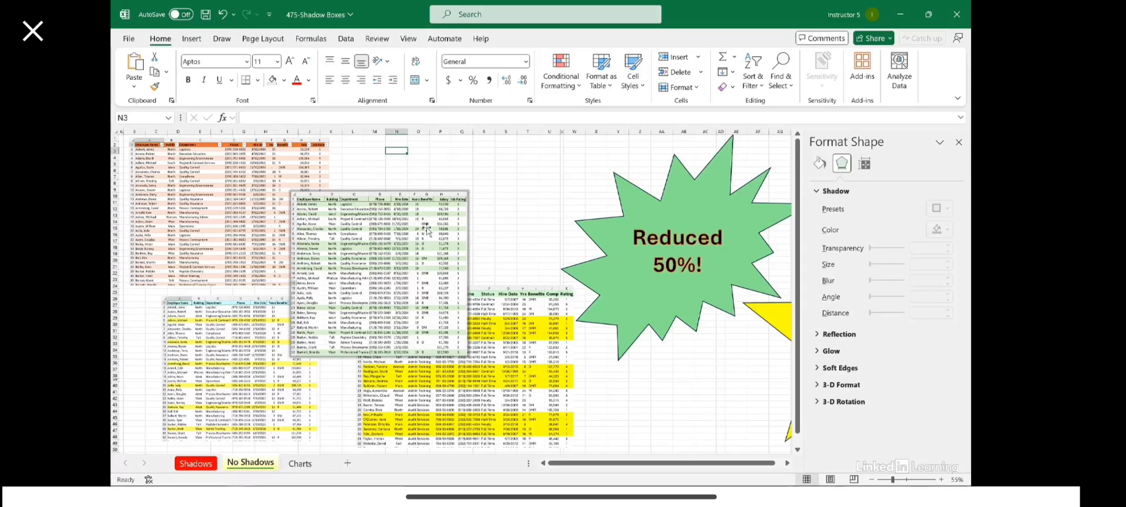
# Step: Select the orange, lower-left and lower-right table pictures and apply an Outer Offset: Center shadow
pyautogui.click(238, 183)
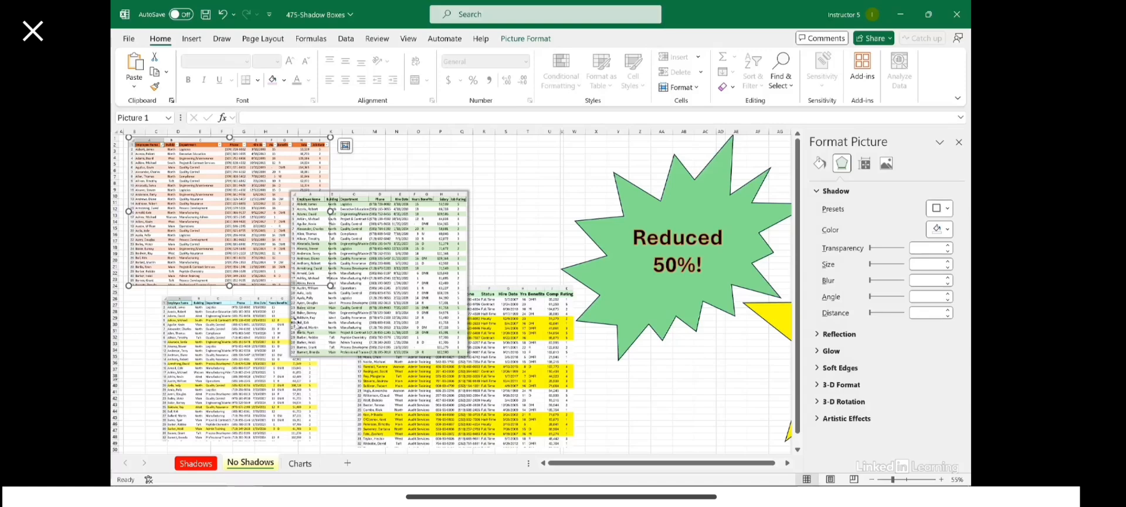
pyautogui.keyDown('ctrl'); pyautogui.click(255, 329); pyautogui.keyUp('ctrl')
pyautogui.keyDown('ctrl'); pyautogui.click(512, 364); pyautogui.keyUp('ctrl')
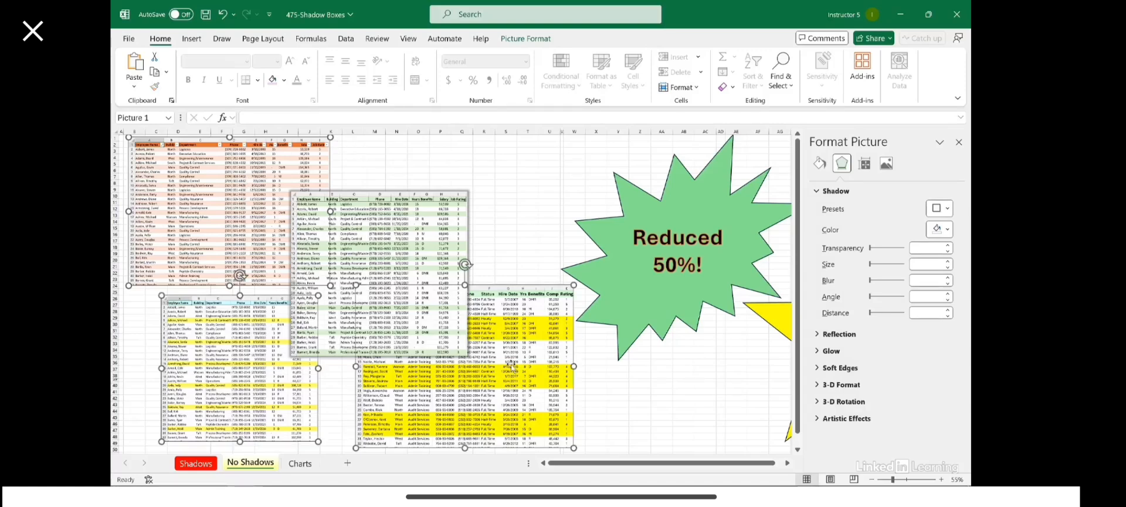
pyautogui.click(528, 40)
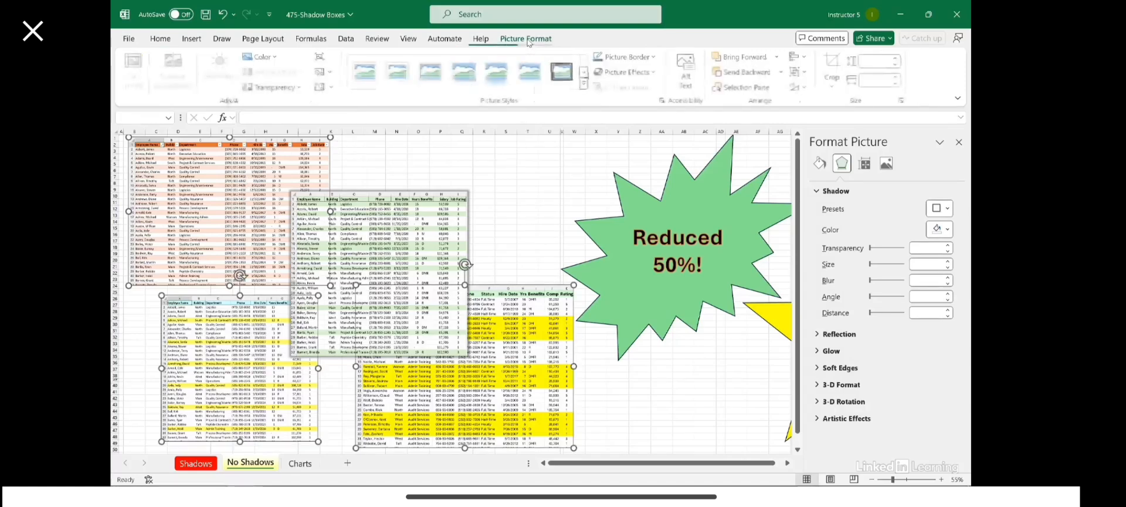
pyautogui.click(627, 71)
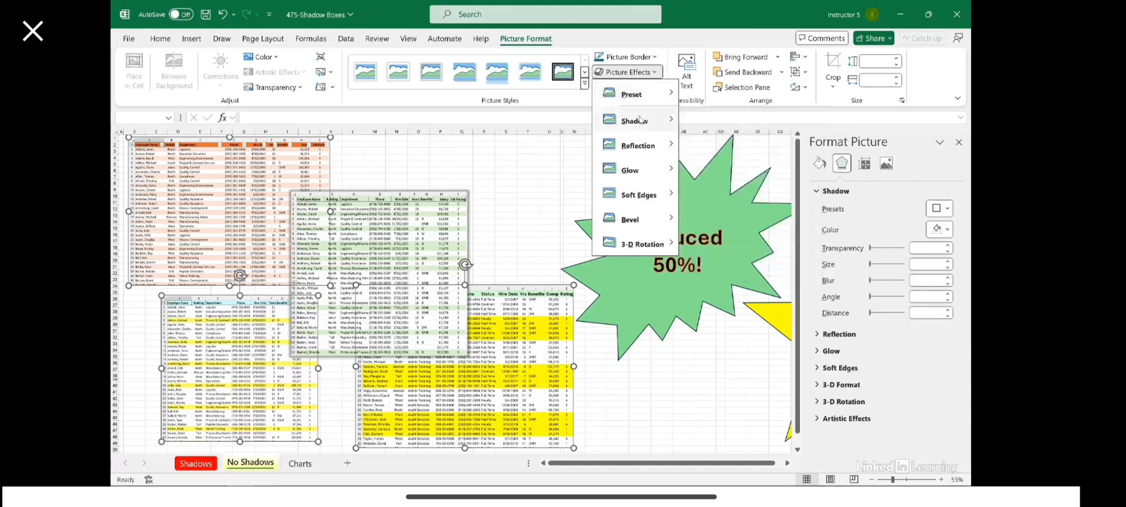
pyautogui.moveTo(641, 121)
pyautogui.click(730, 224)
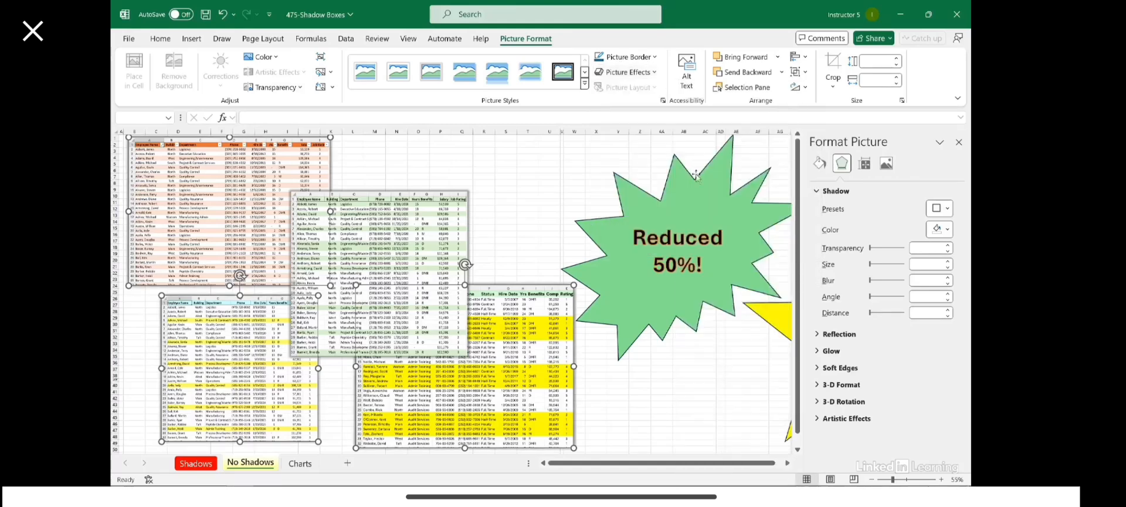
# Step: Set the three pictures' shadow distance to 50 pt and angle to 45°
pyautogui.click(626, 72)
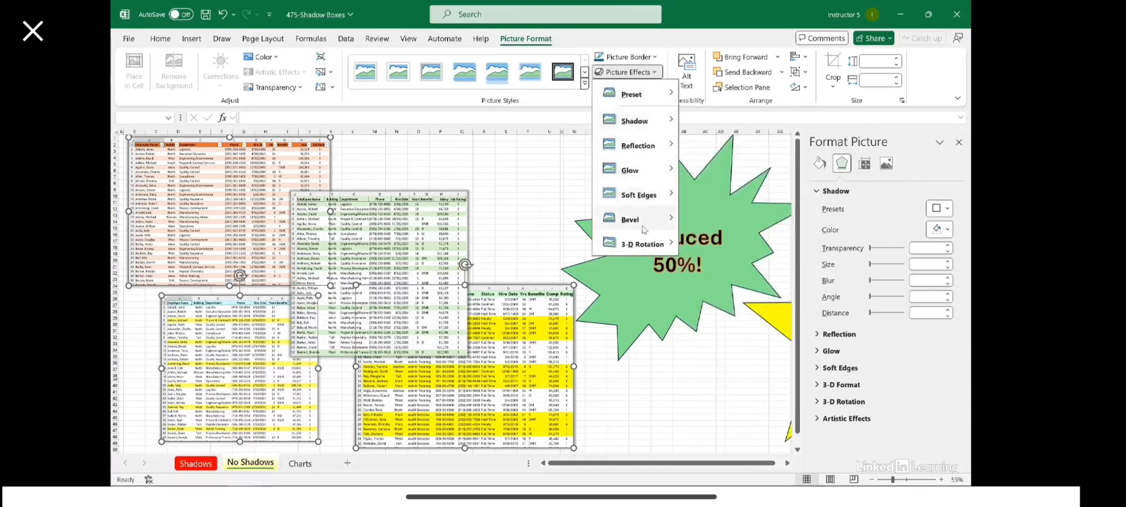
pyautogui.moveTo(636, 121)
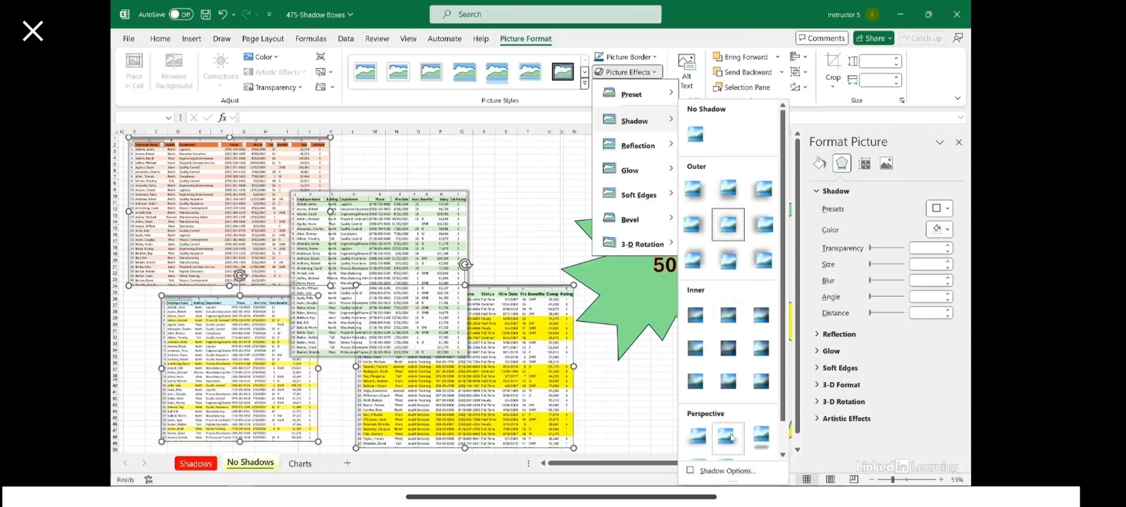
pyautogui.click(726, 470)
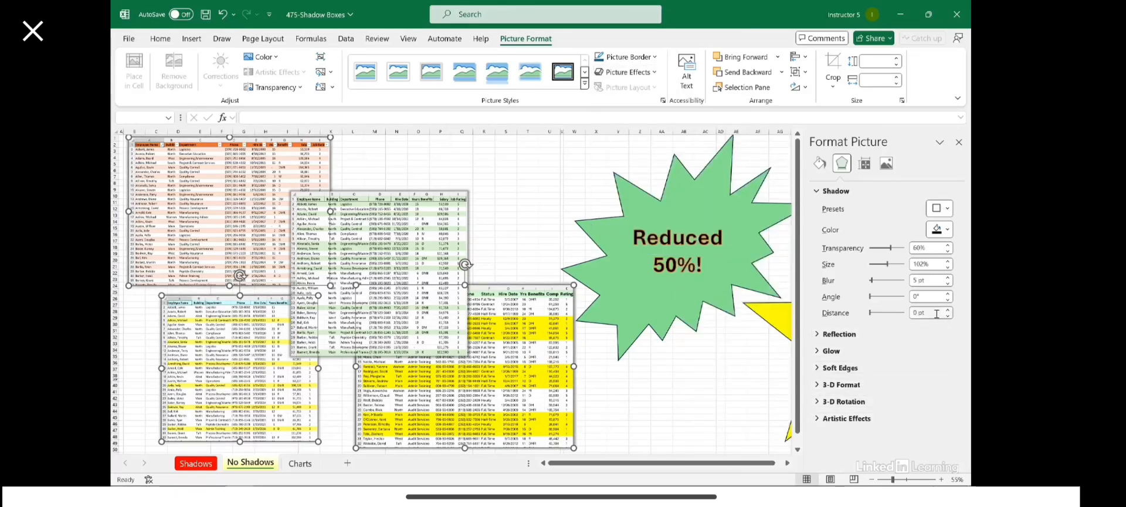
pyautogui.moveTo(933, 315); pyautogui.dragTo(919, 316)
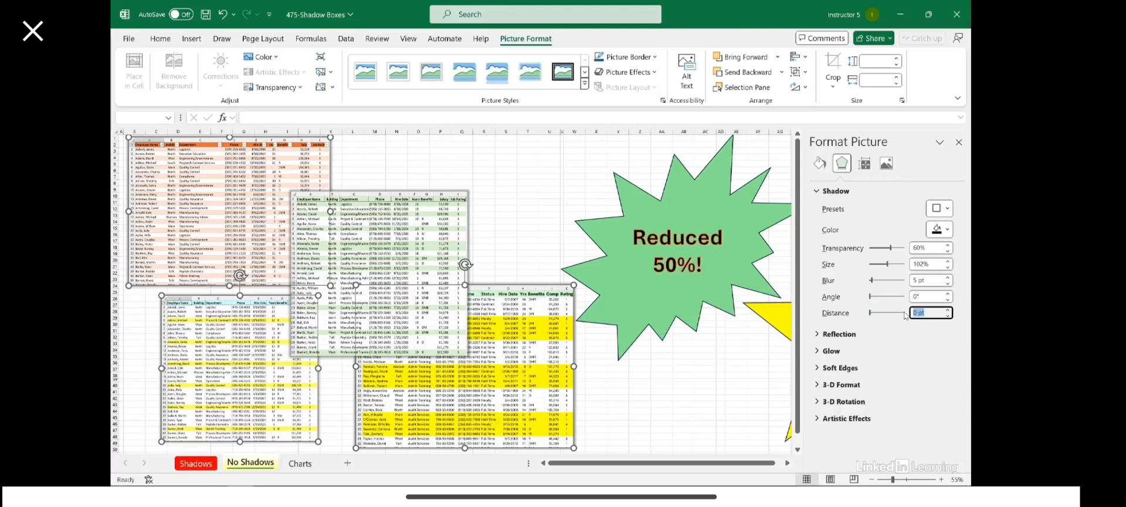
pyautogui.write('50')
pyautogui.moveTo(919, 297); pyautogui.dragTo(912, 297)
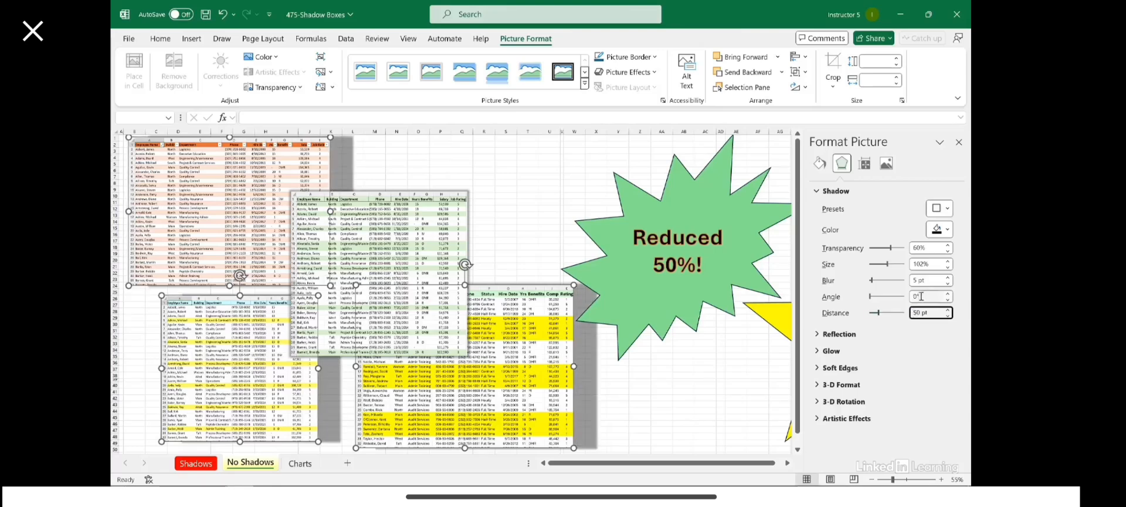
pyautogui.write('45')
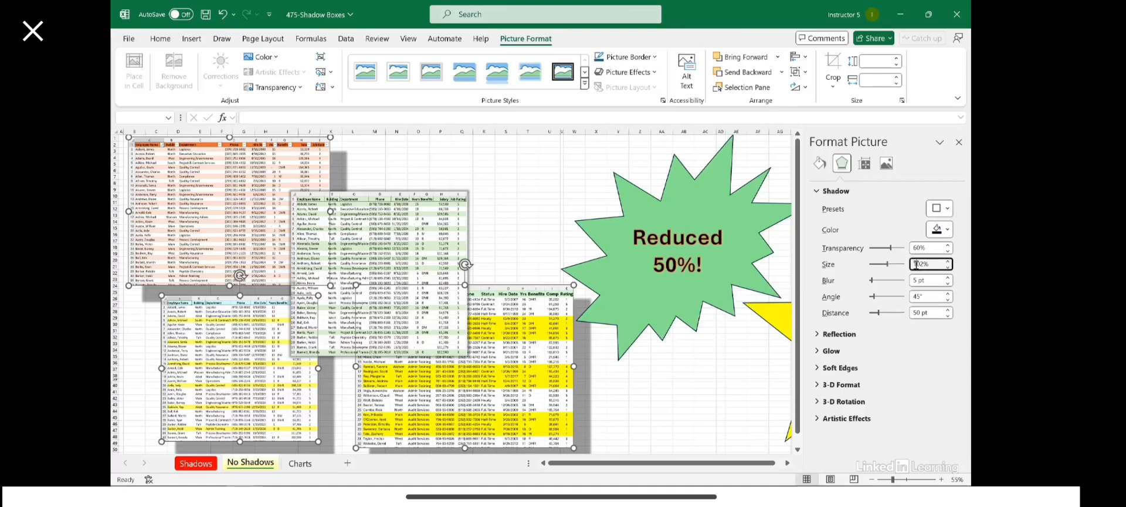
# Step: Commit the 45° angle, return to the Shadows sheet and close the shape formatting pane
pyautogui.click(503, 215)
pyautogui.scroll(-4, 525, 230)
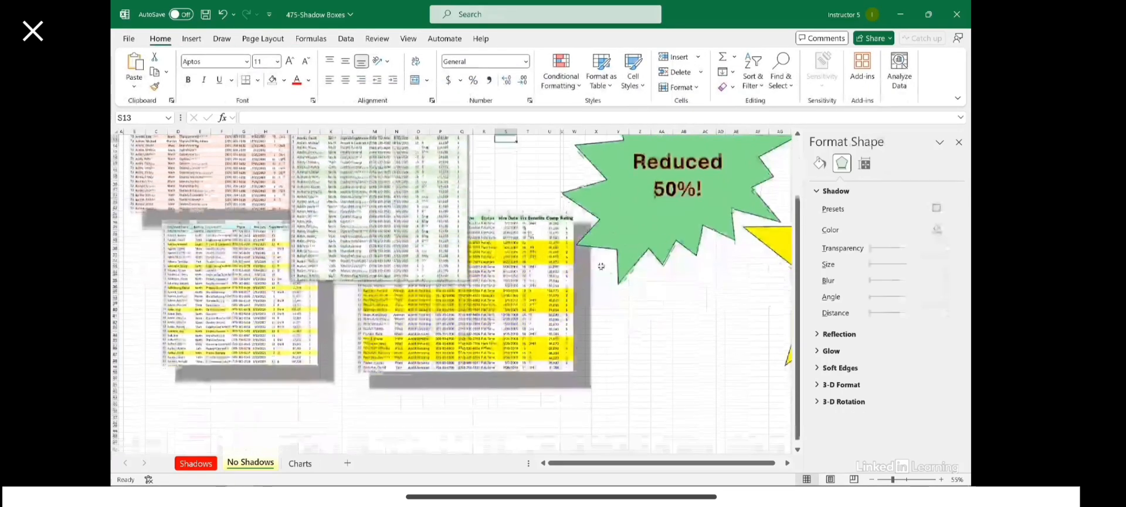
pyautogui.scroll(3, 686, 345)
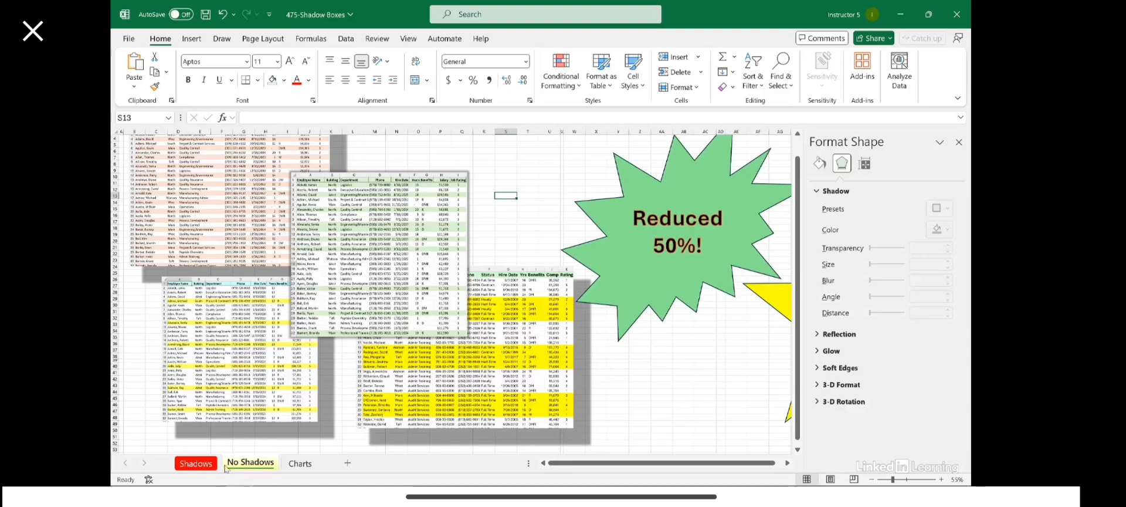
pyautogui.click(194, 464)
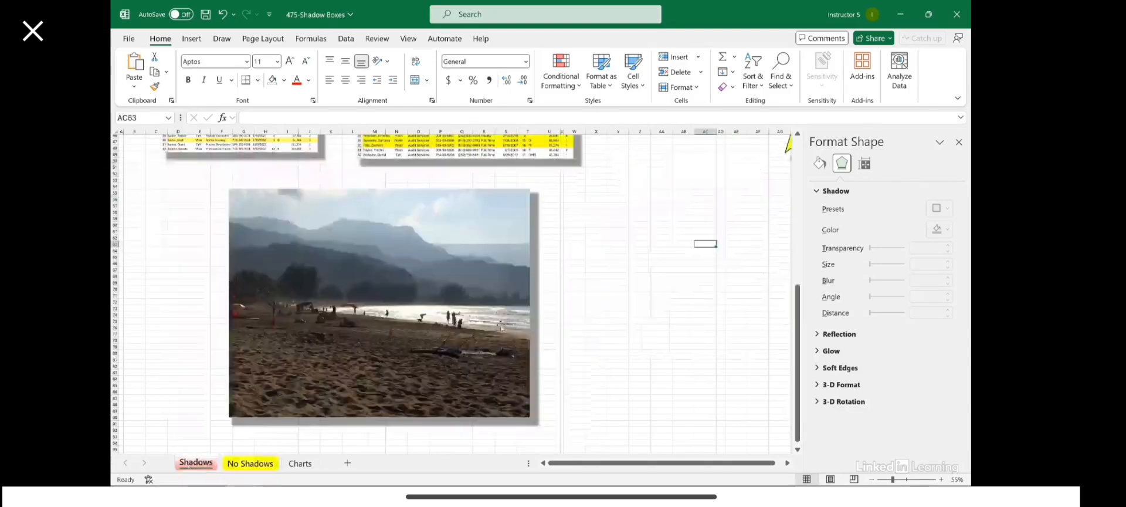
pyautogui.scroll(10, 661, 310)
pyautogui.scroll(1, 661, 302)
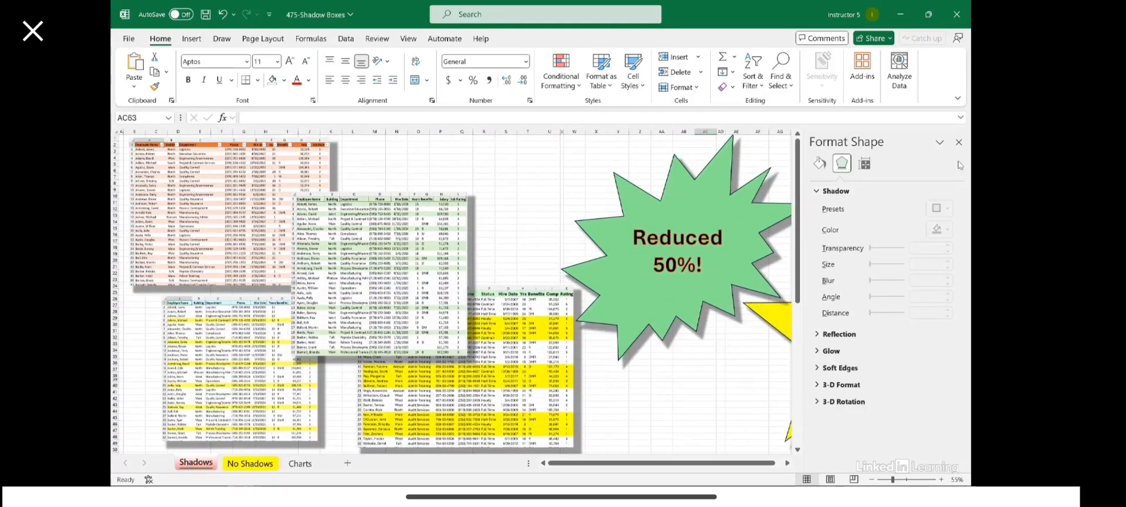
pyautogui.click(959, 142)
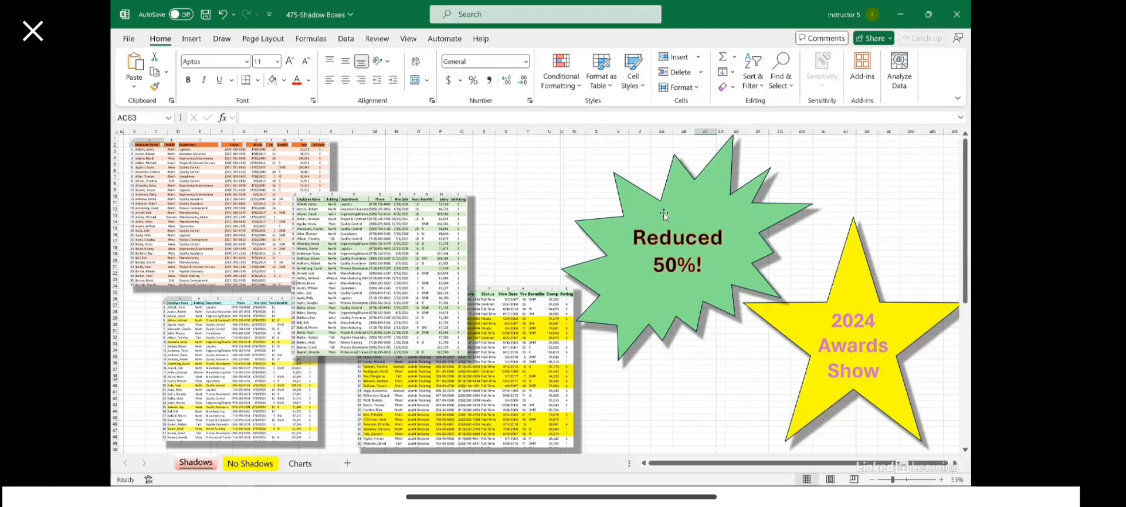
# Step: Draw a blue Explosion: 8 Points shape left of the green burst, then go to the Charts sheet
pyautogui.click(551, 189)
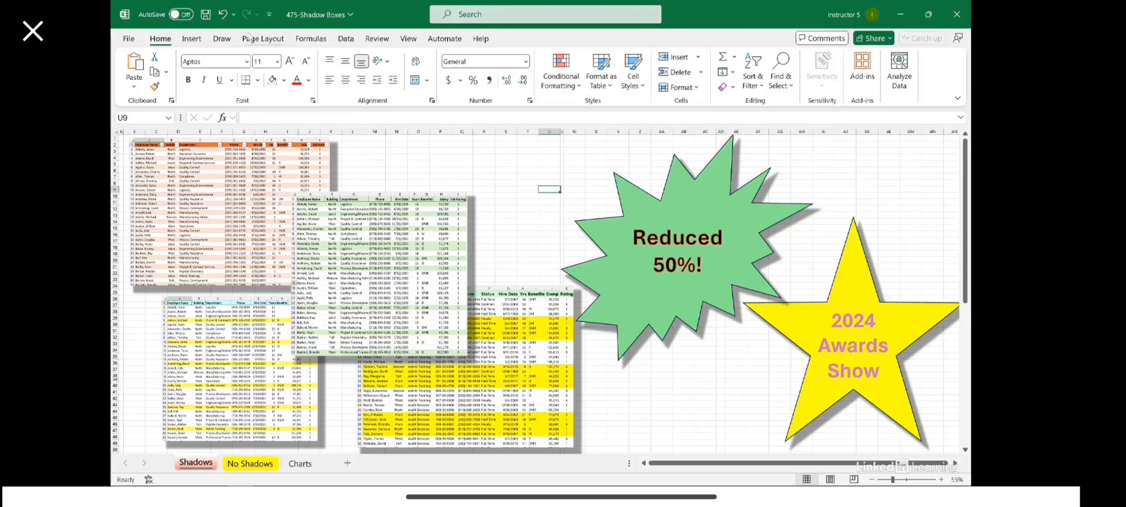
pyautogui.click(195, 42)
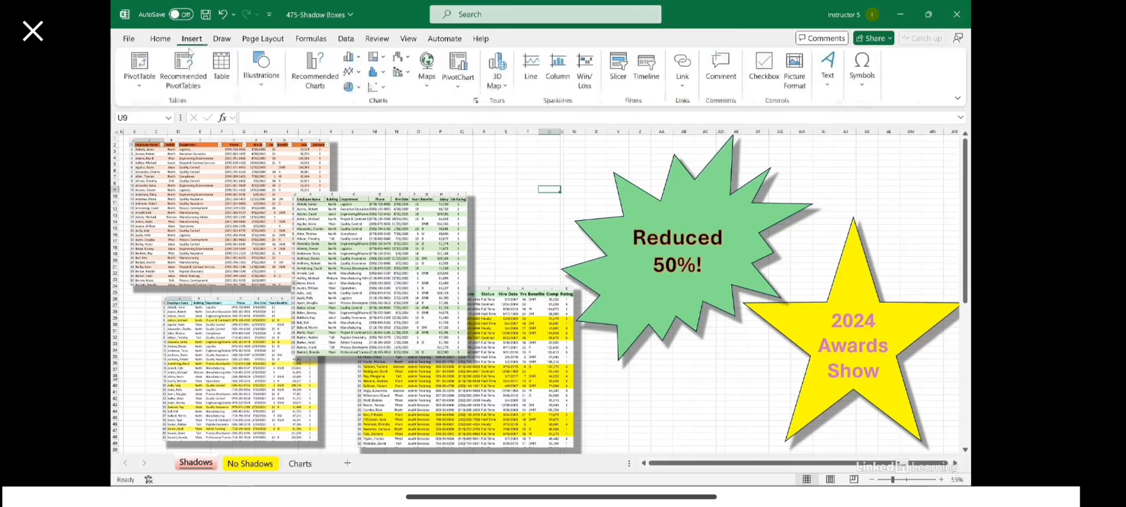
pyautogui.click(262, 82)
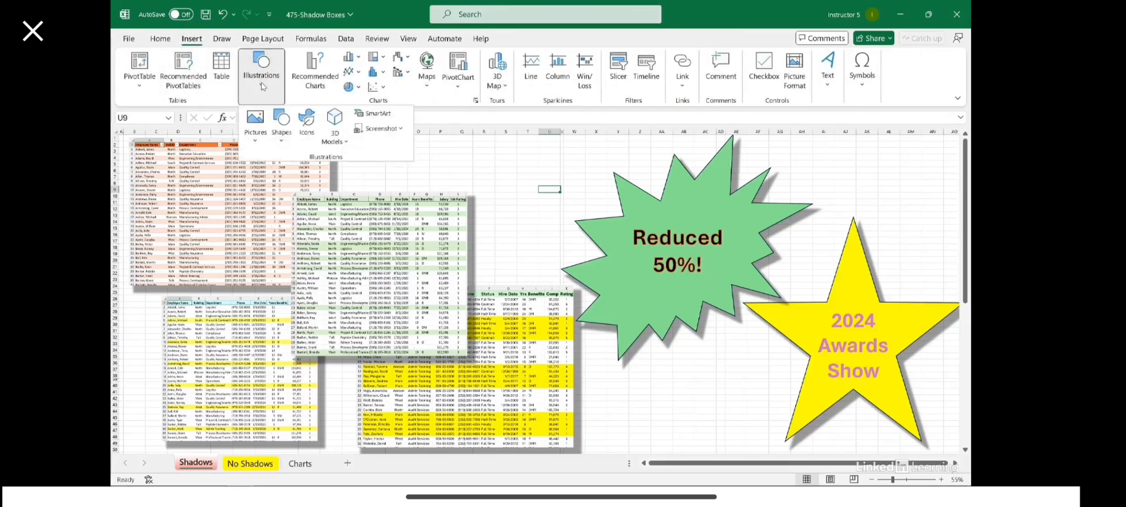
pyautogui.click(283, 129)
pyautogui.scroll(-3, 378, 255)
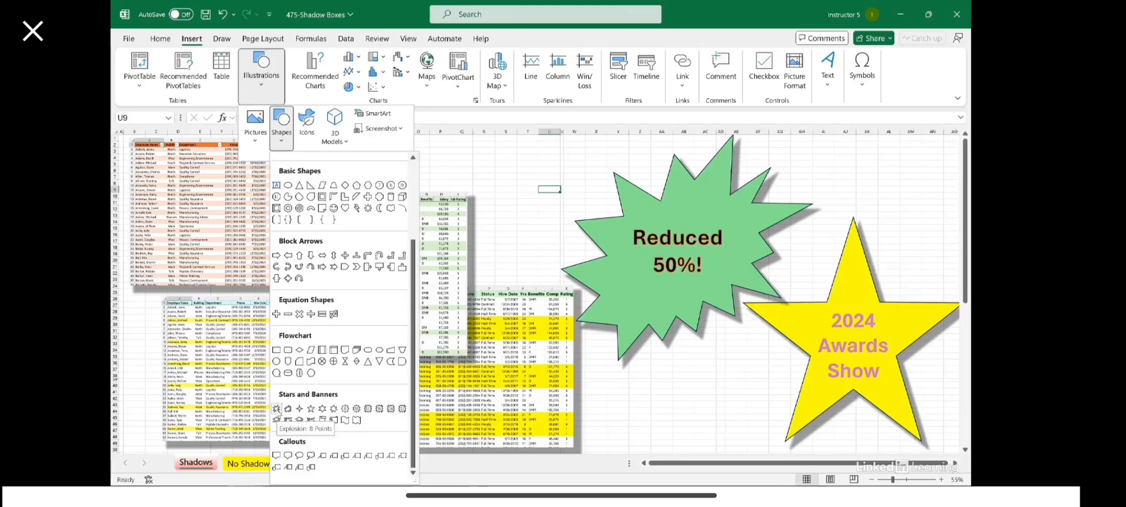
pyautogui.click(276, 408)
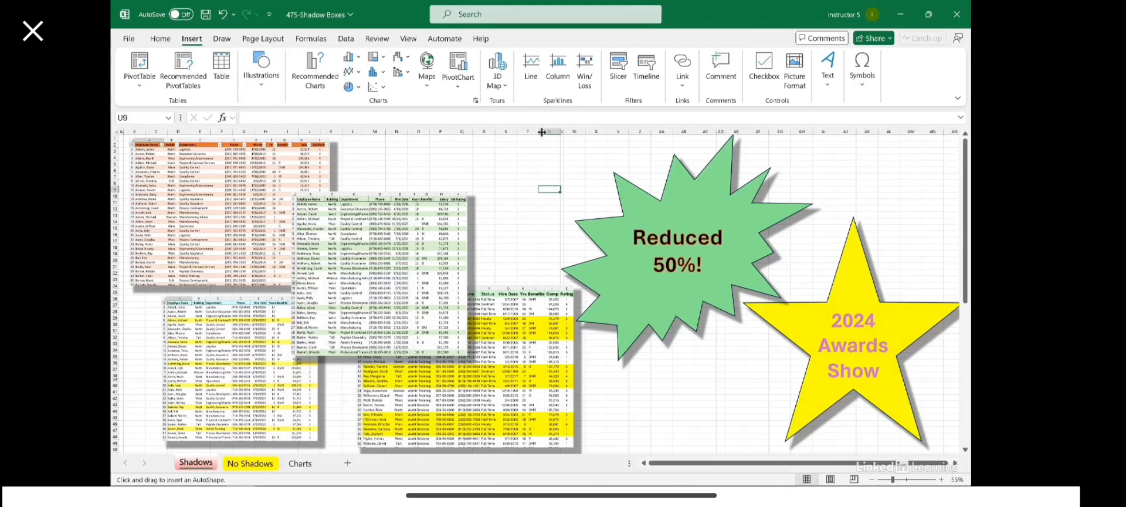
pyautogui.moveTo(456, 152); pyautogui.dragTo(581, 267)
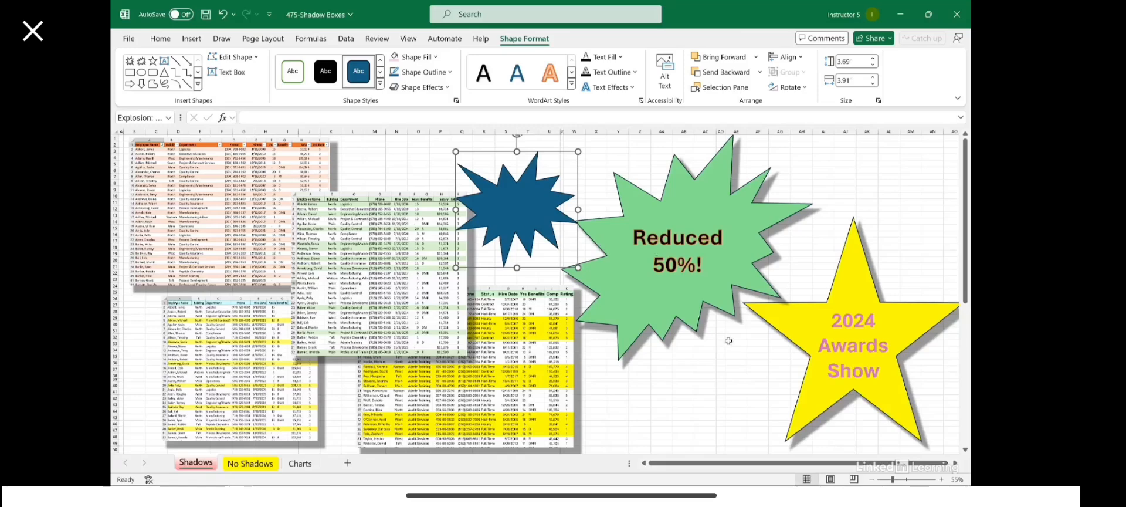
pyautogui.click(692, 410)
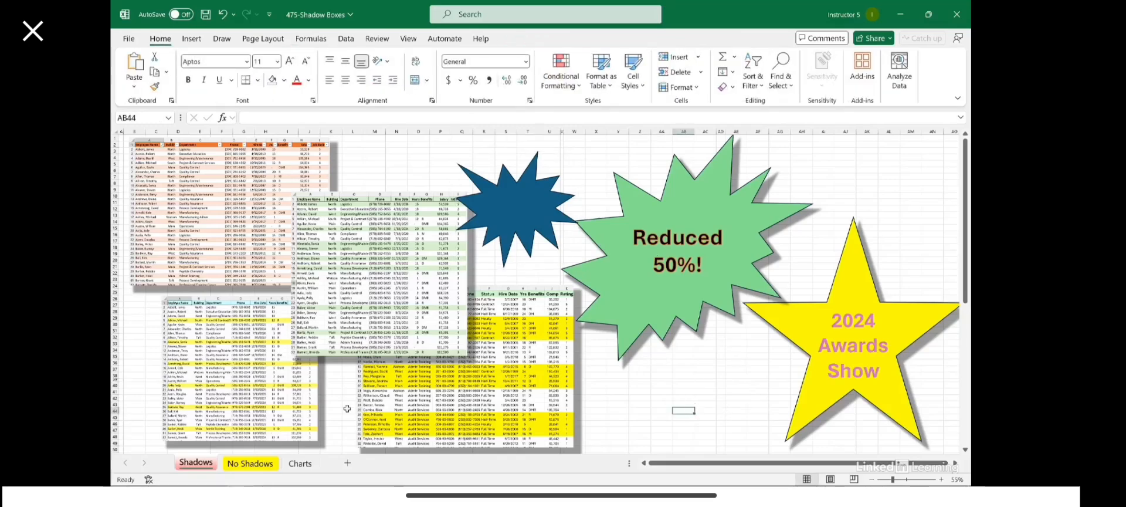
pyautogui.click(309, 463)
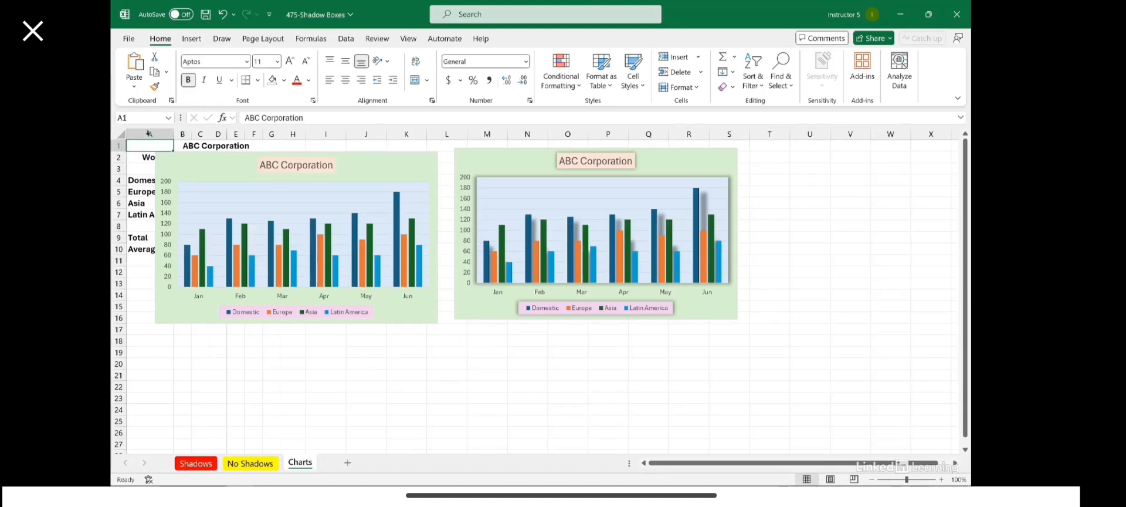
# Step: Select the left ABC Corporation chart's plot area and show the chart Format options
pyautogui.scroll(2, 421, 280)
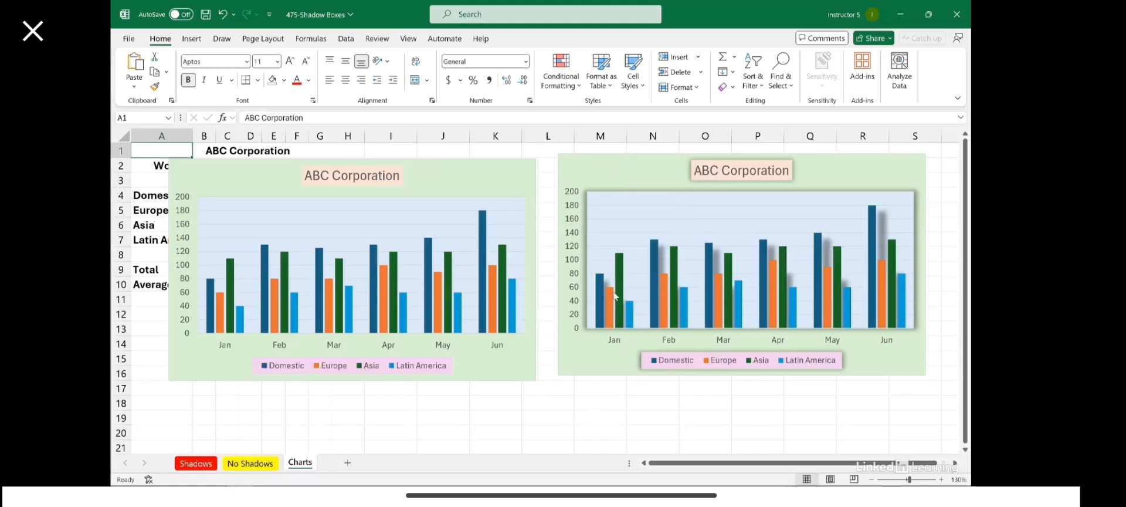
pyautogui.click(578, 362)
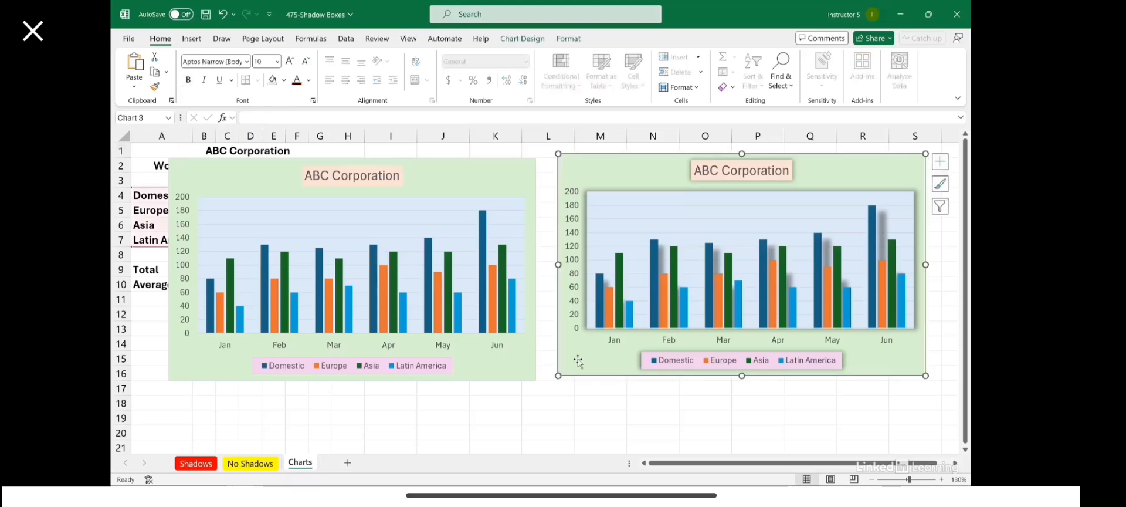
pyautogui.click(526, 373)
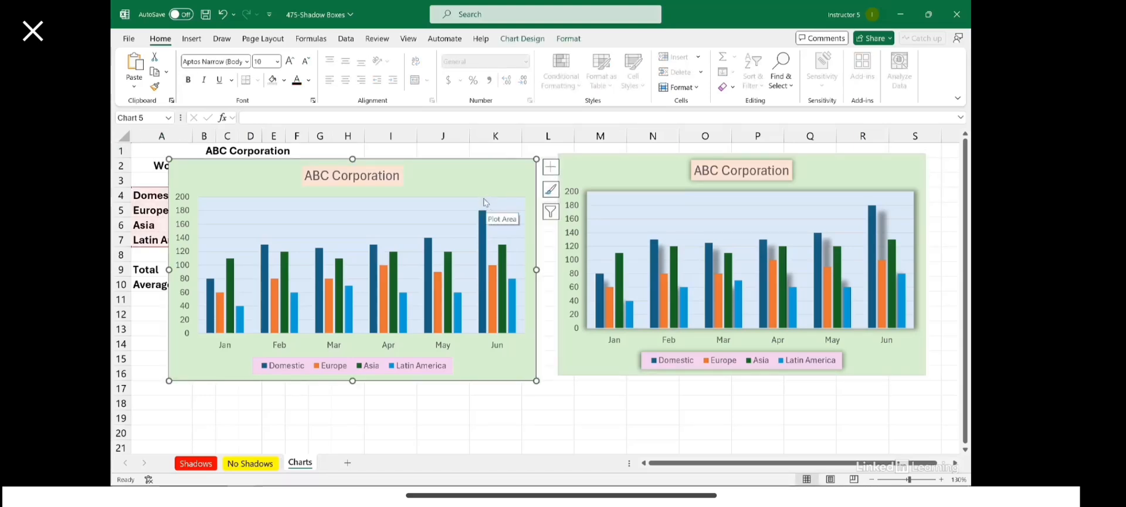
pyautogui.click(407, 204)
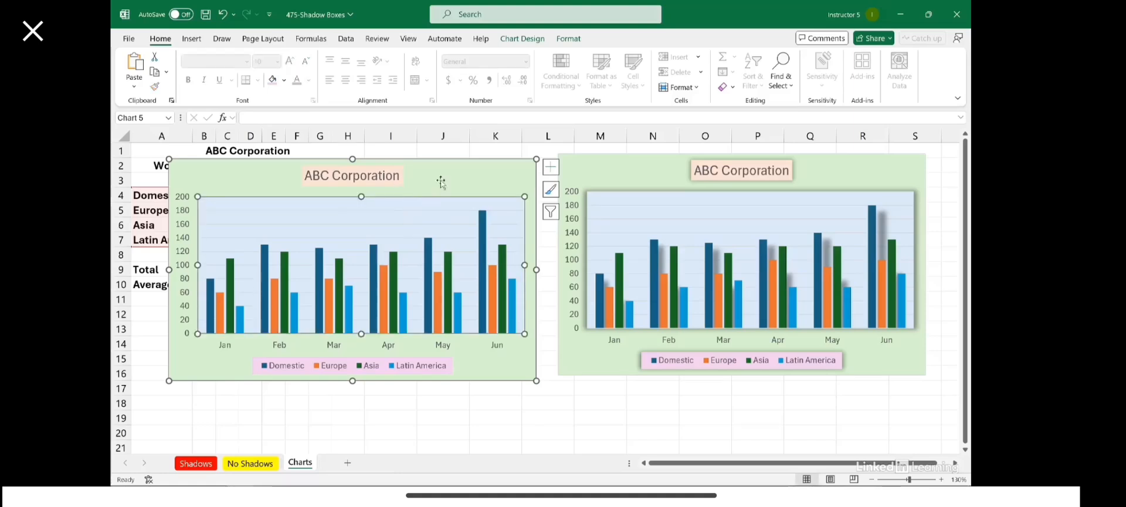
pyautogui.click(568, 39)
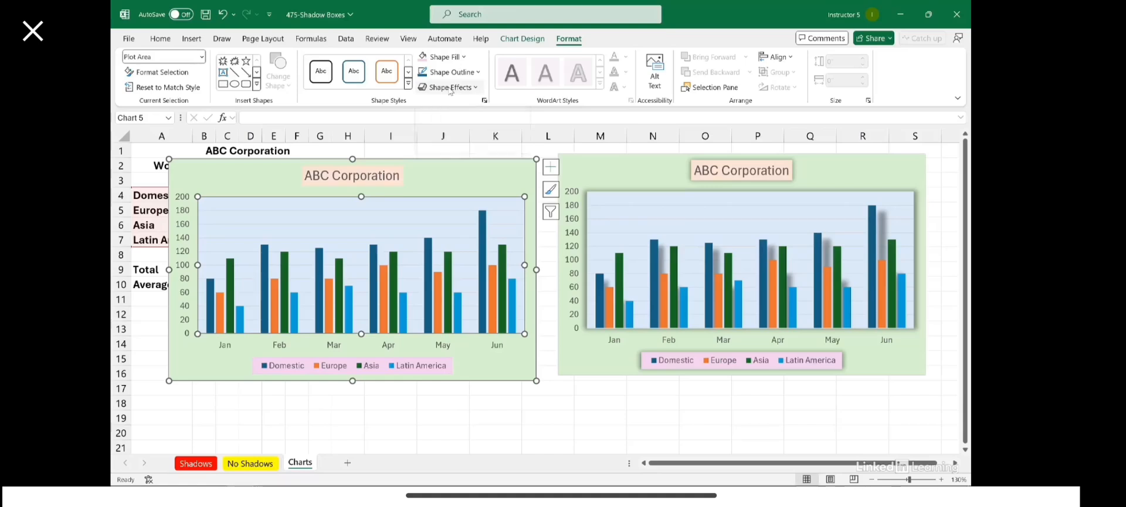
# Step: Apply an Outer Offset: Center shadow to the left chart's plot area, then select the chart area
pyautogui.click(449, 88)
pyautogui.moveTo(463, 139)
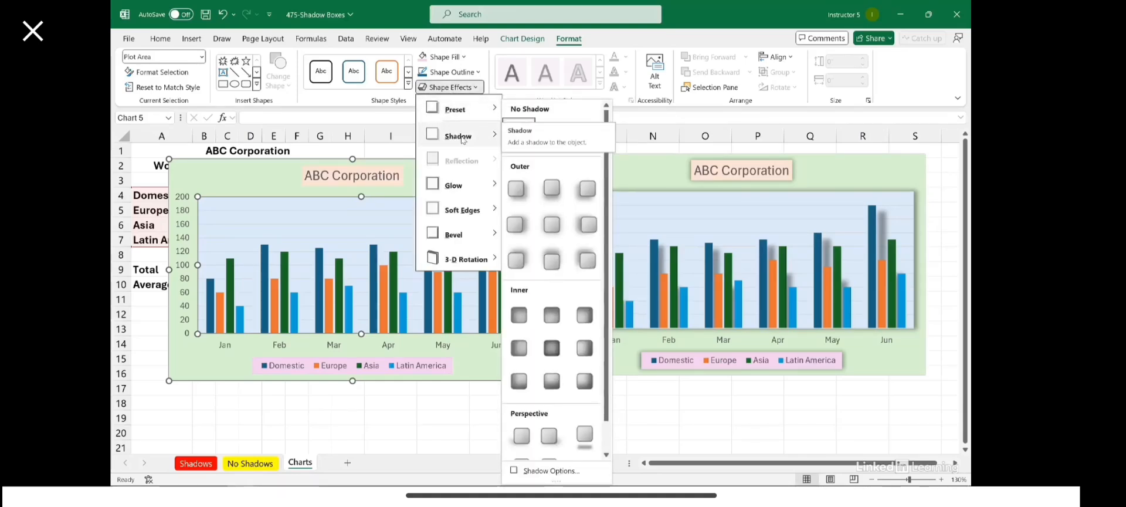
pyautogui.moveTo(461, 189)
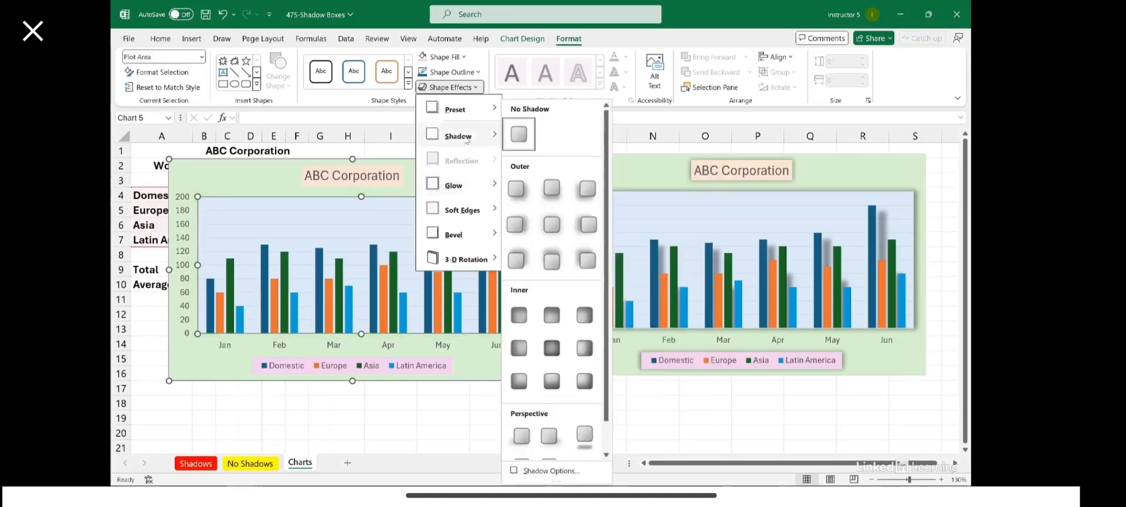
pyautogui.click(552, 223)
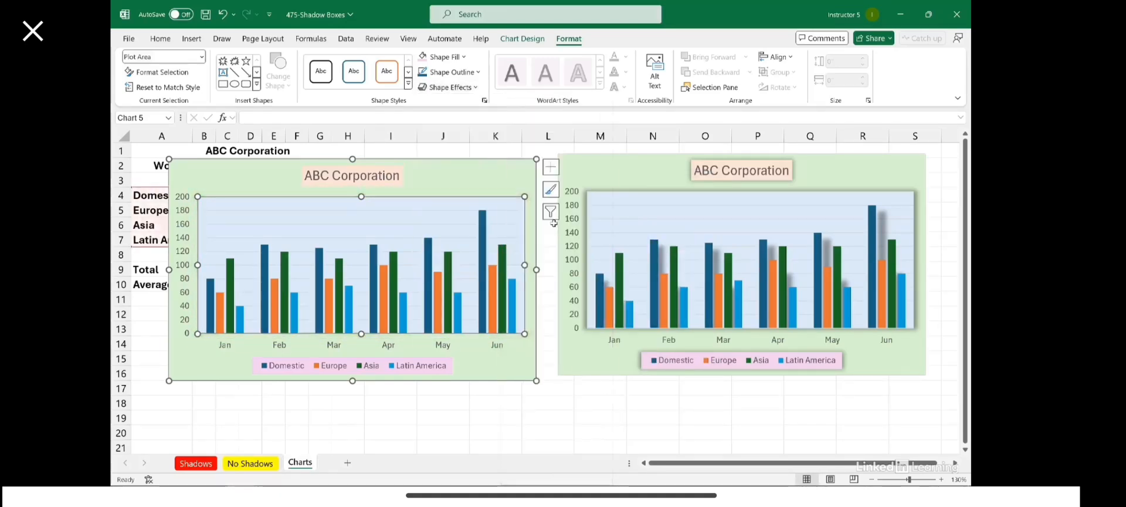
pyautogui.click(493, 170)
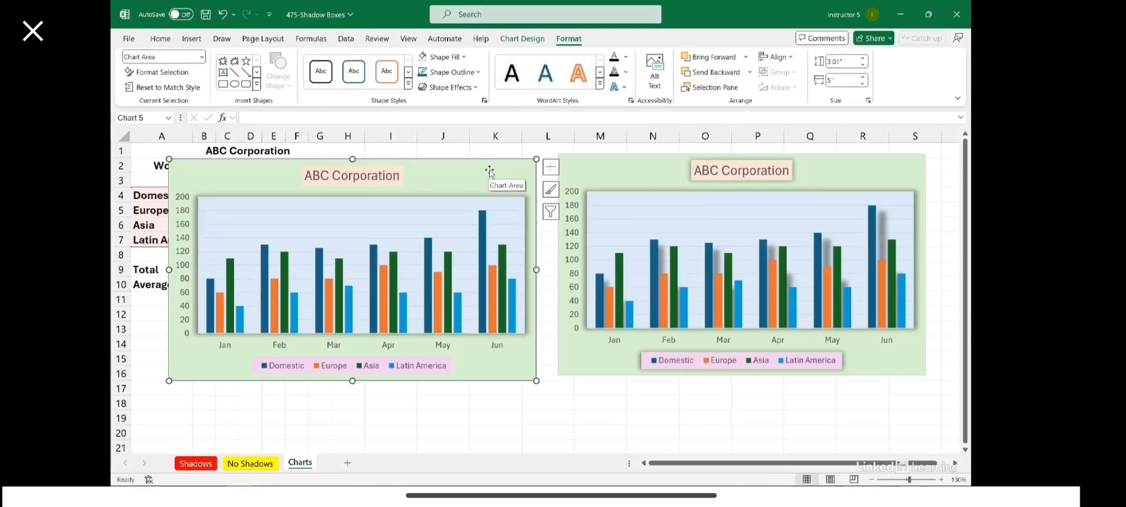
# Step: Select the left chart's 'ABC Corporation' title and show its Shape Effects shadow presets
pyautogui.click(401, 176)
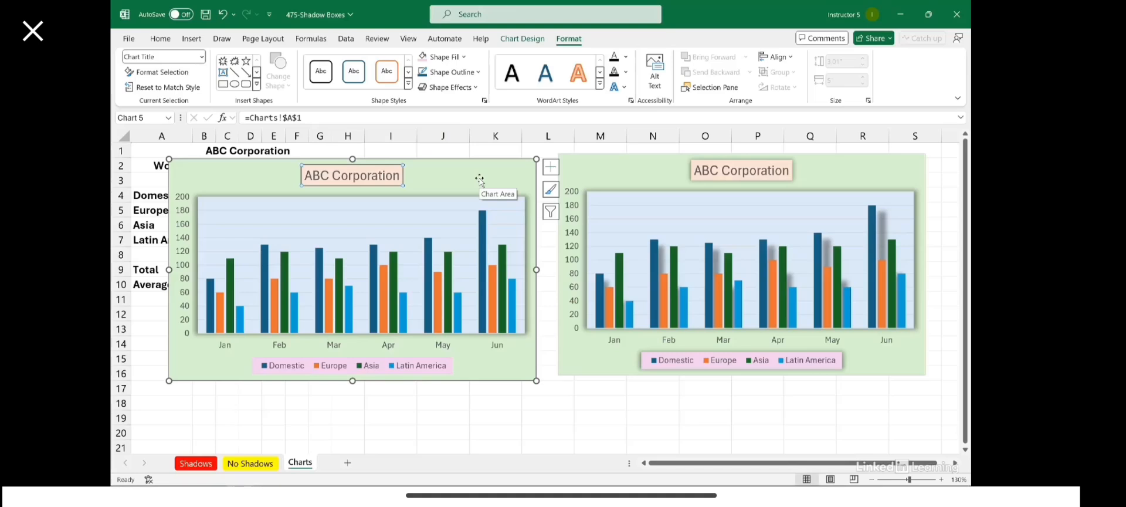
pyautogui.click(450, 87)
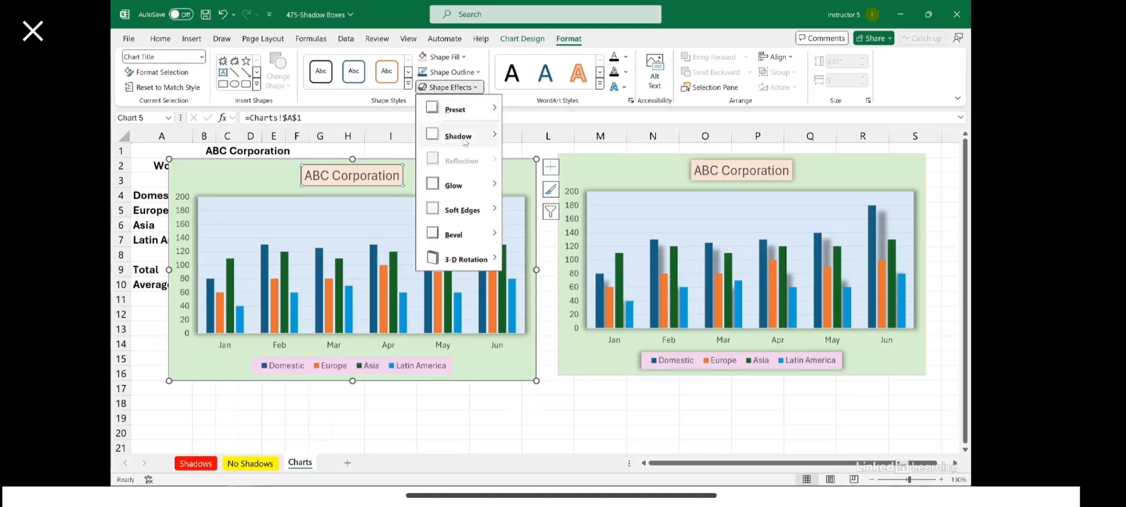
pyautogui.moveTo(472, 139)
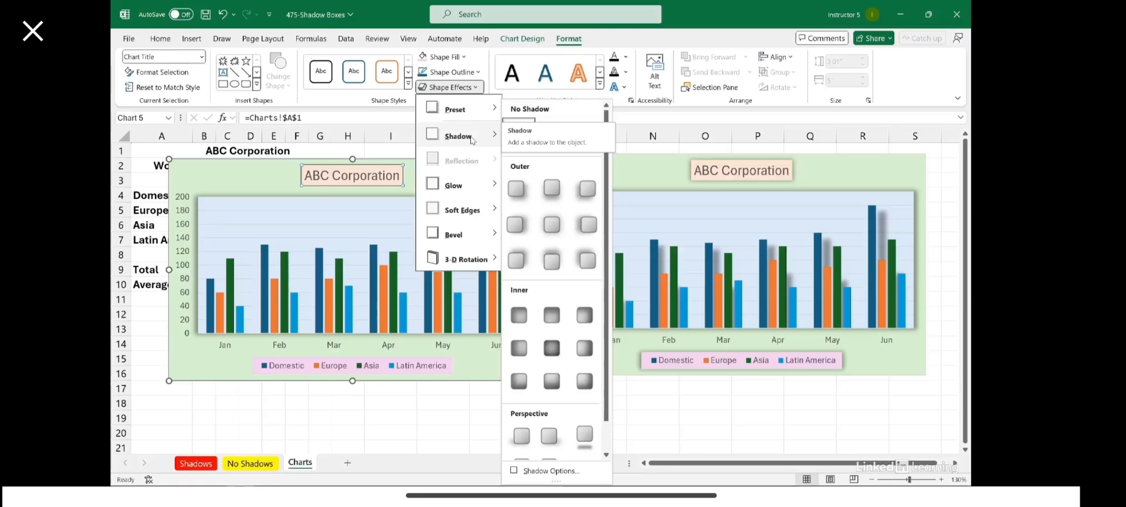